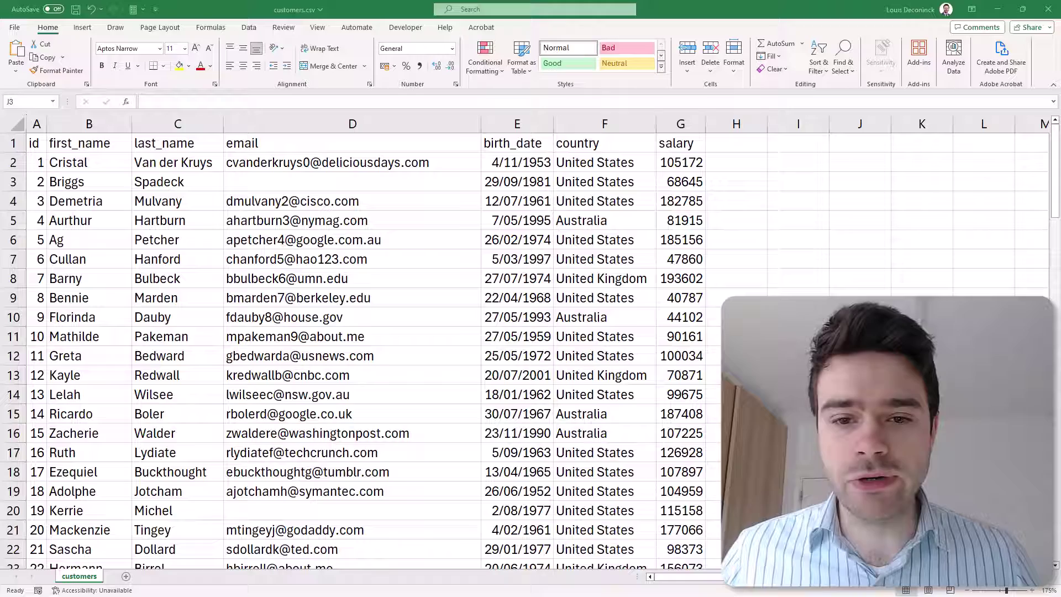
- Turn on table filters and untick United States in the country column's filter list
left_click(535, 167)
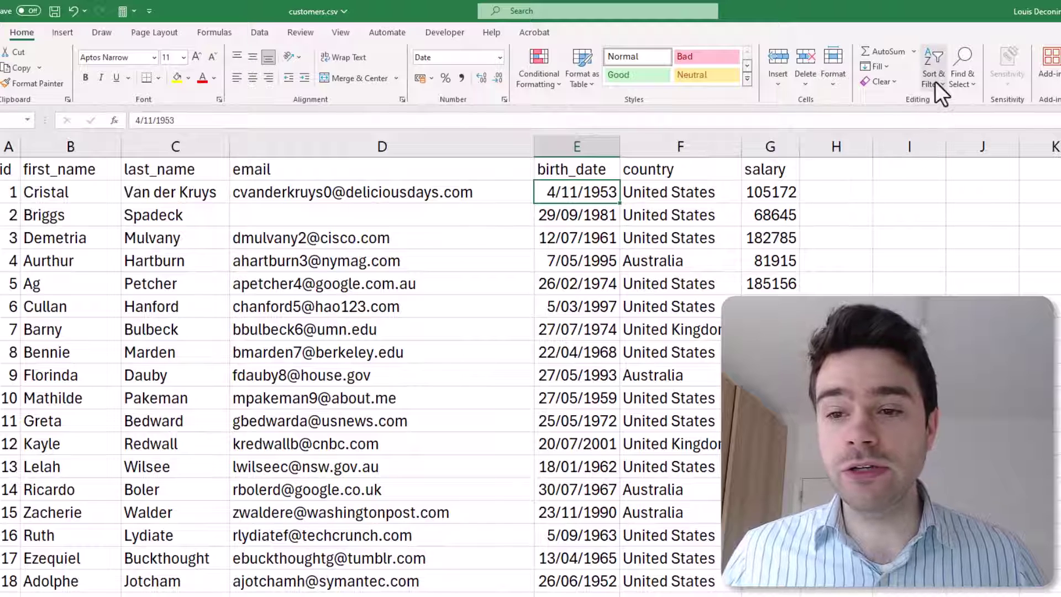
left_click(921, 80)
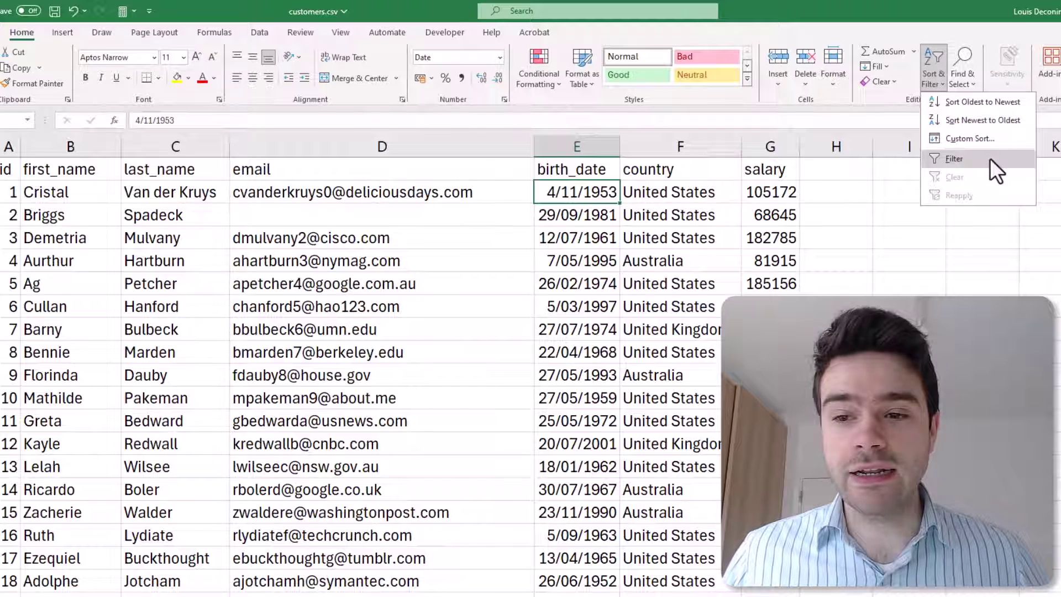
left_click(976, 160)
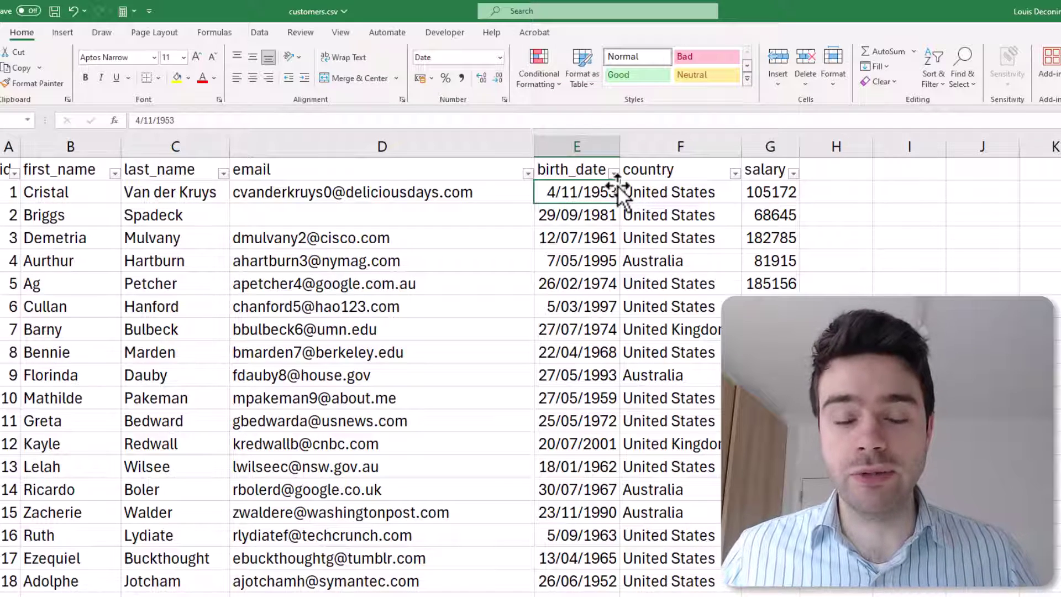
left_click(735, 173)
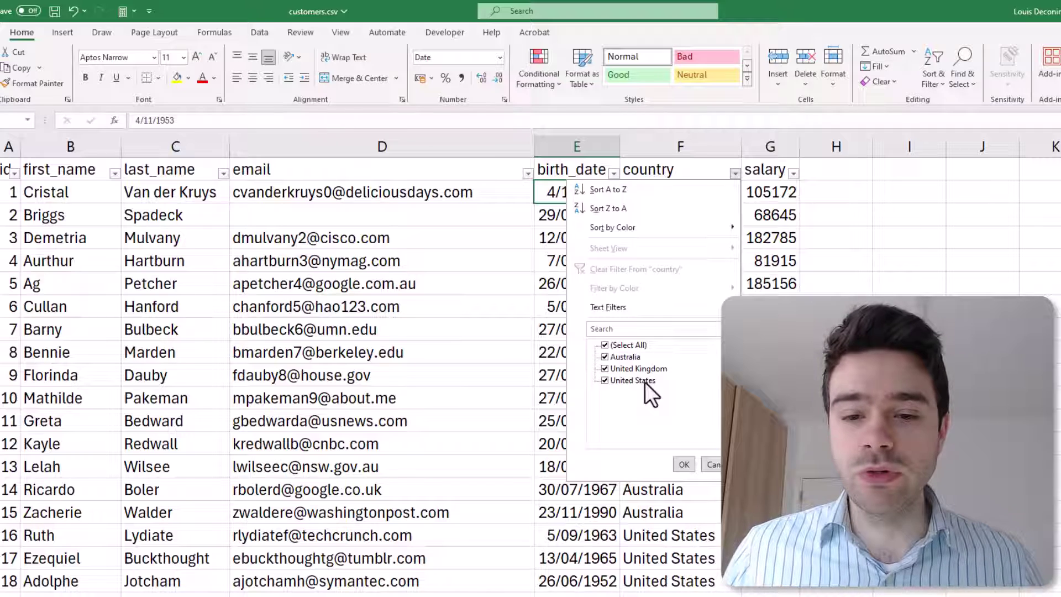
left_click(605, 380)
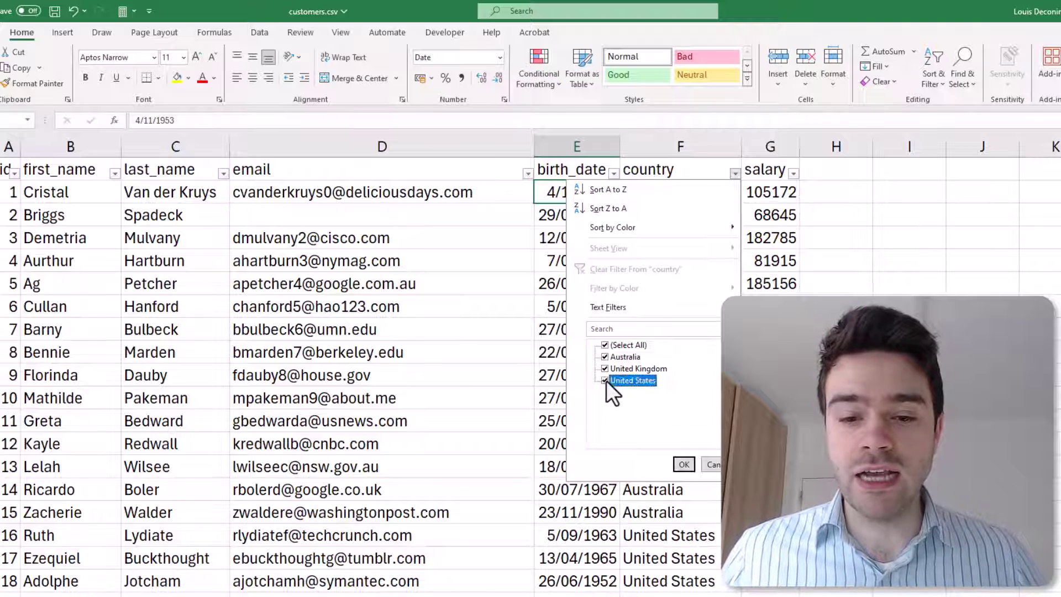
- Apply the country filter to hide United States rows, then clear it so all rows return
left_click(683, 464)
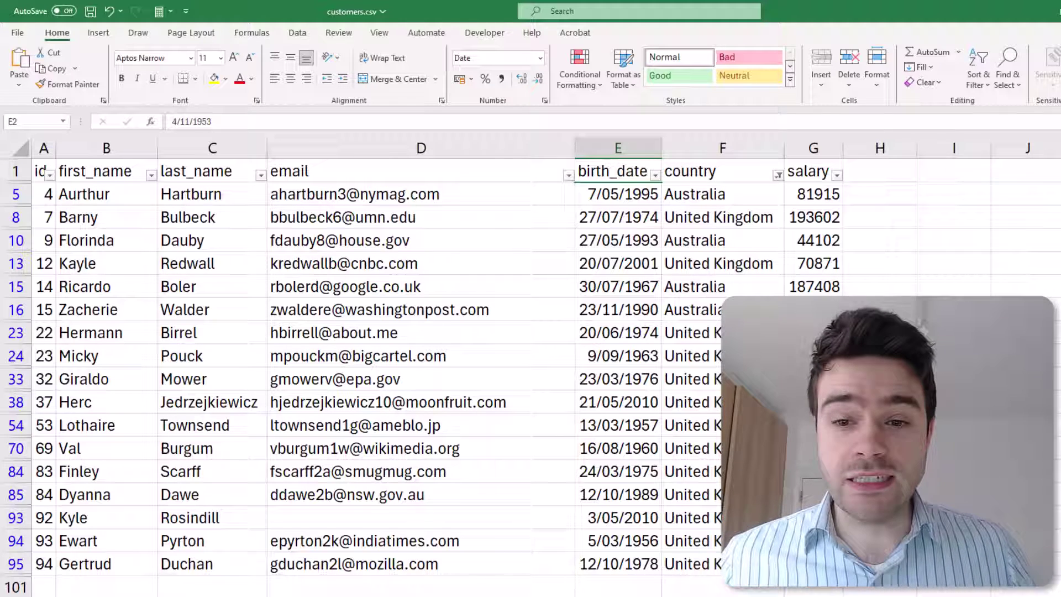
left_click(778, 174)
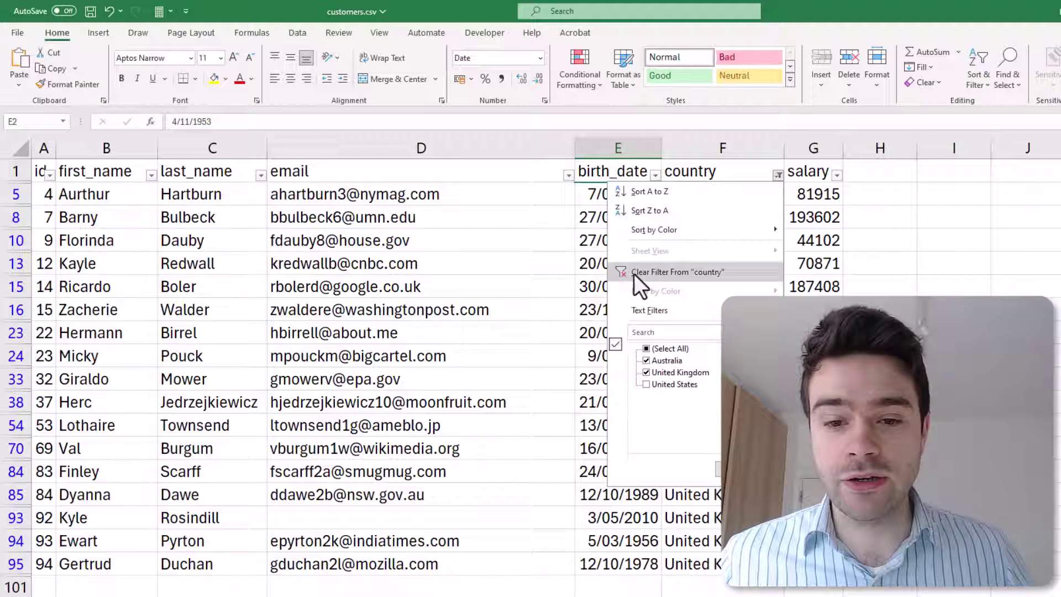
left_click(695, 270)
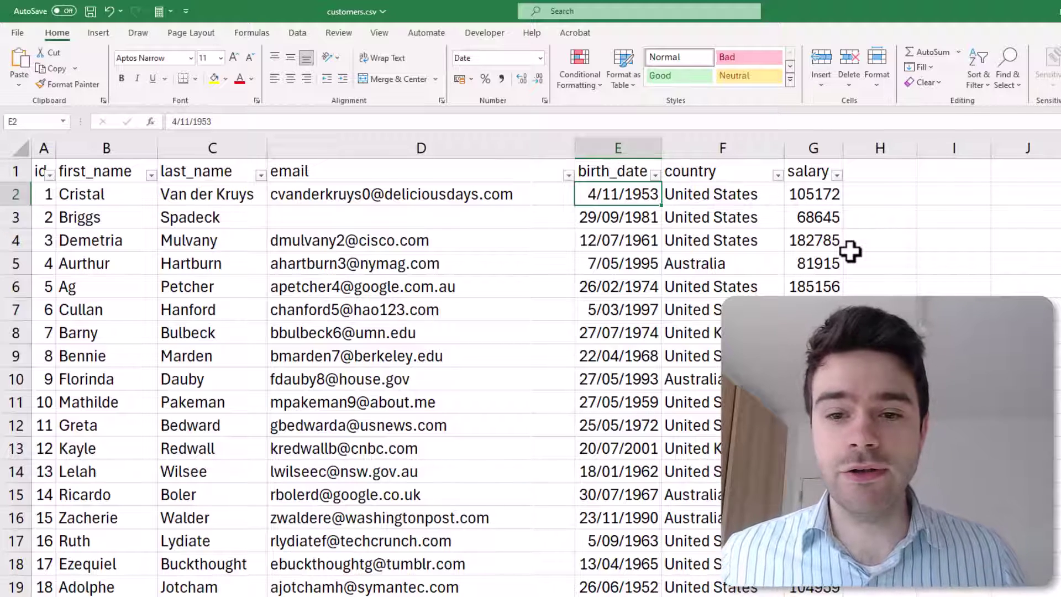
- Select the country cells F2:F100 and bring up Find and Replace
left_click(716, 200)
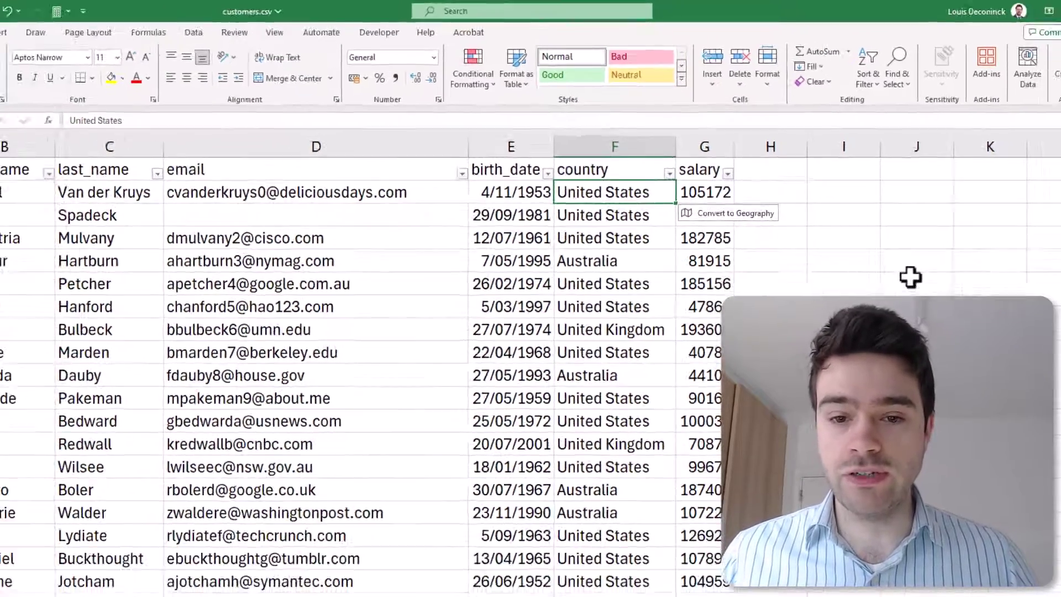
key("ctrl+shift+Down")
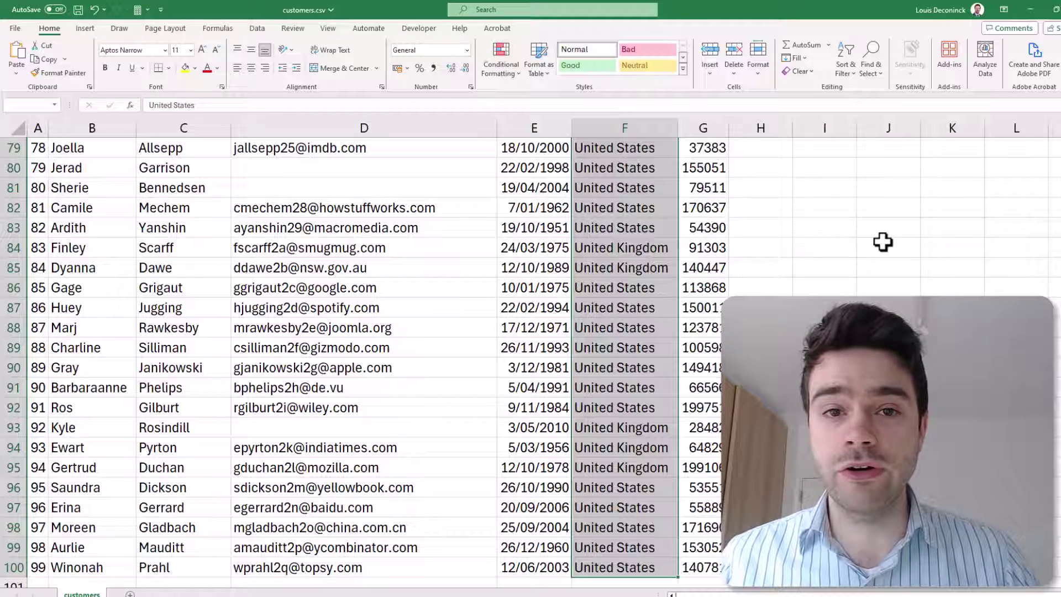
key("ctrl+f")
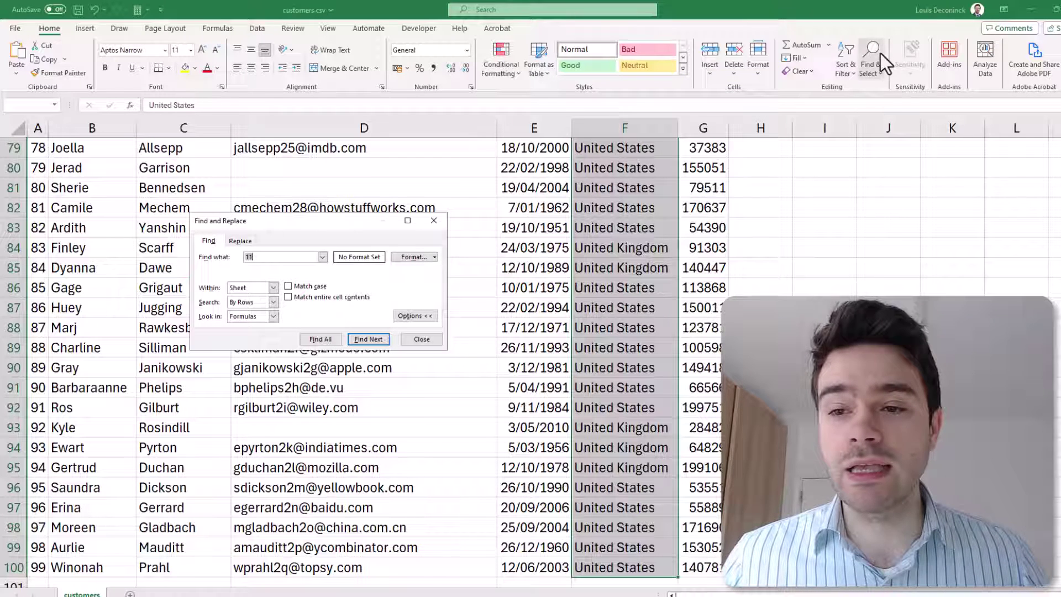
- Move the Find dialog aside and replace the search term 11 with United States
left_click(880, 75)
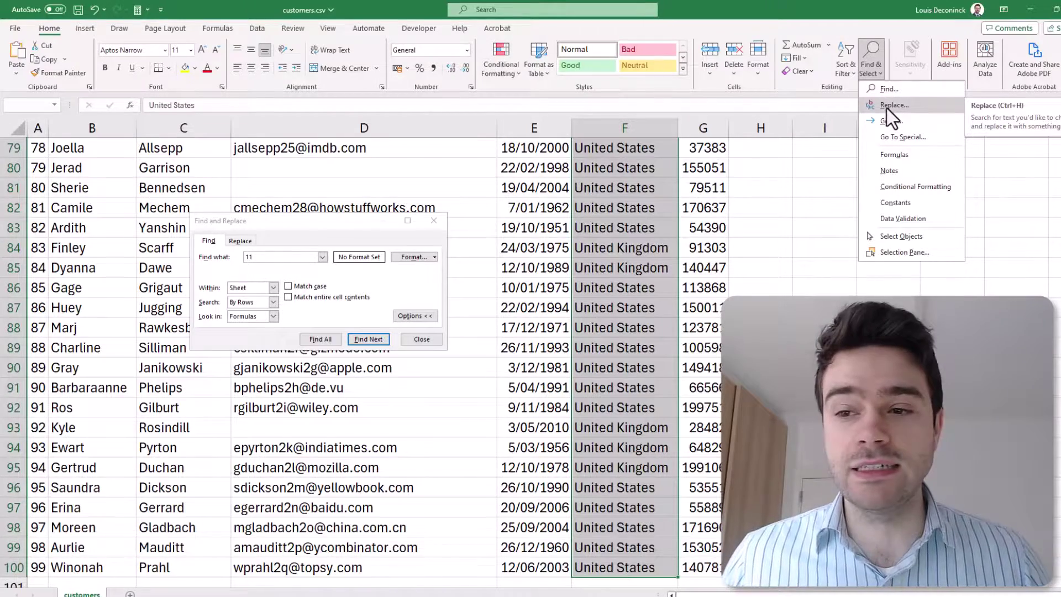
key("Escape")
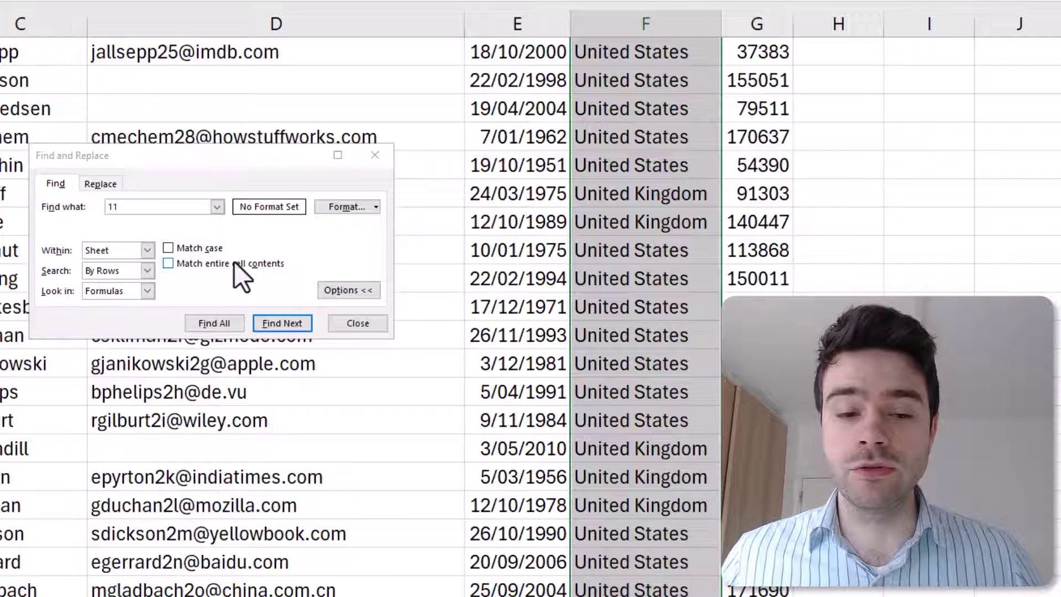
left_click(213, 150)
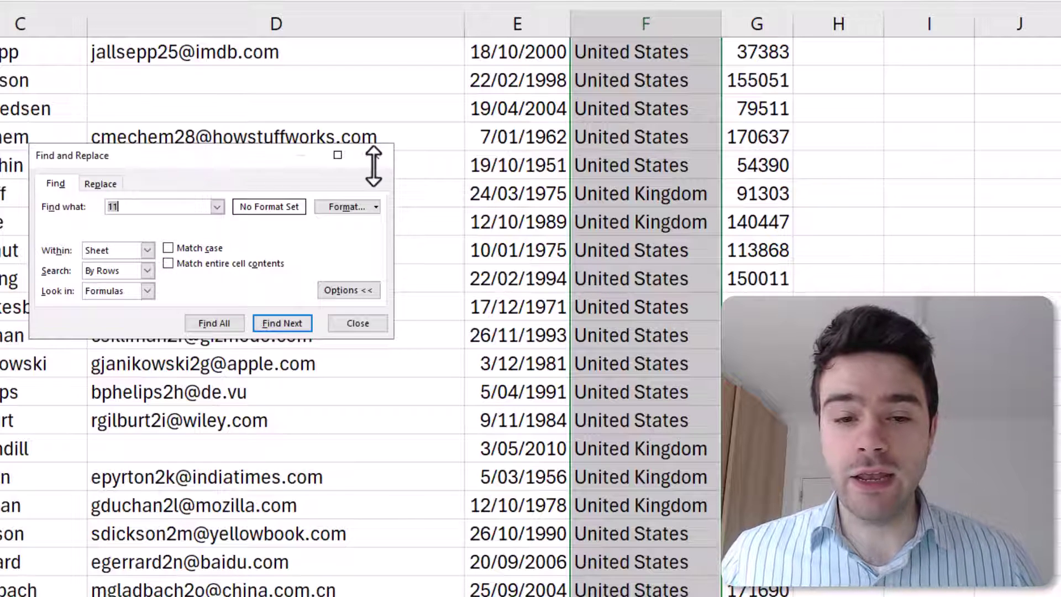
left_click_drag(252, 153, 404, 148)
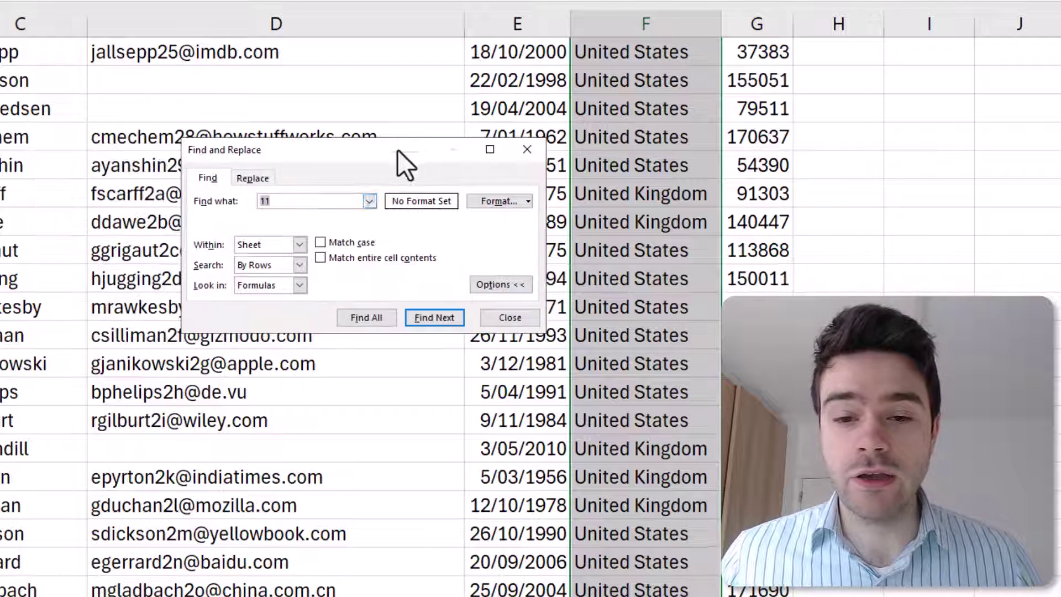
left_click(317, 208)
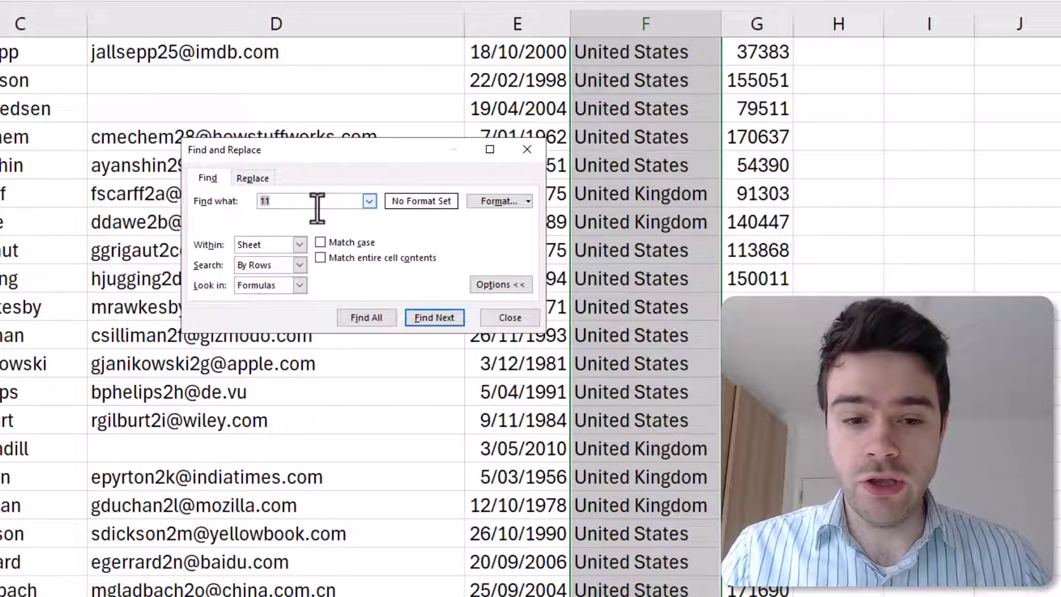
key("BackSpace")
key("BackSpace")
type("United S")
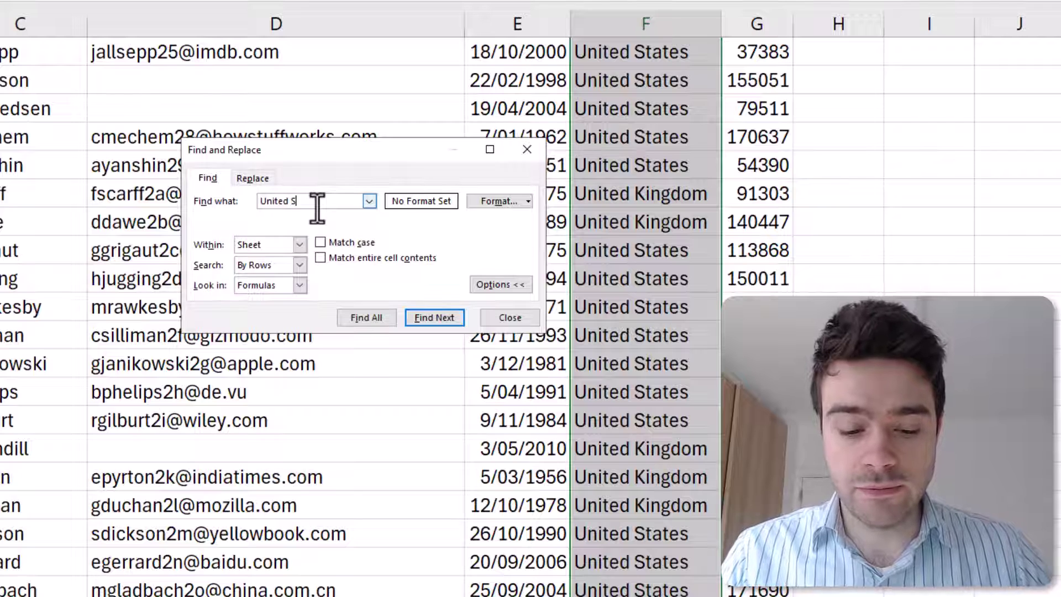
type("tates")
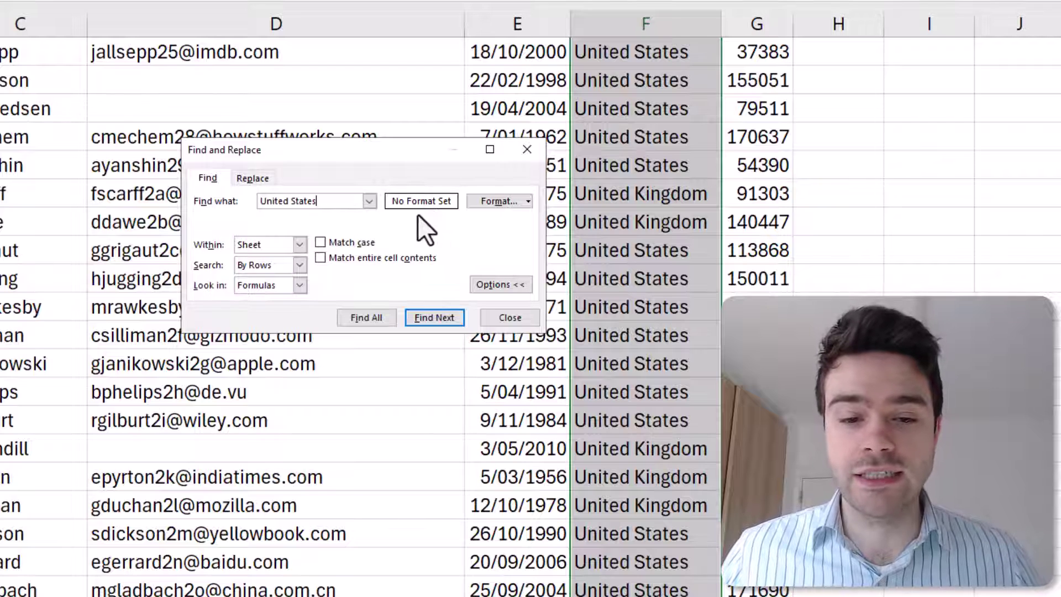
- Find all 82 United States cells and select every match in the results list
left_click(386, 319)
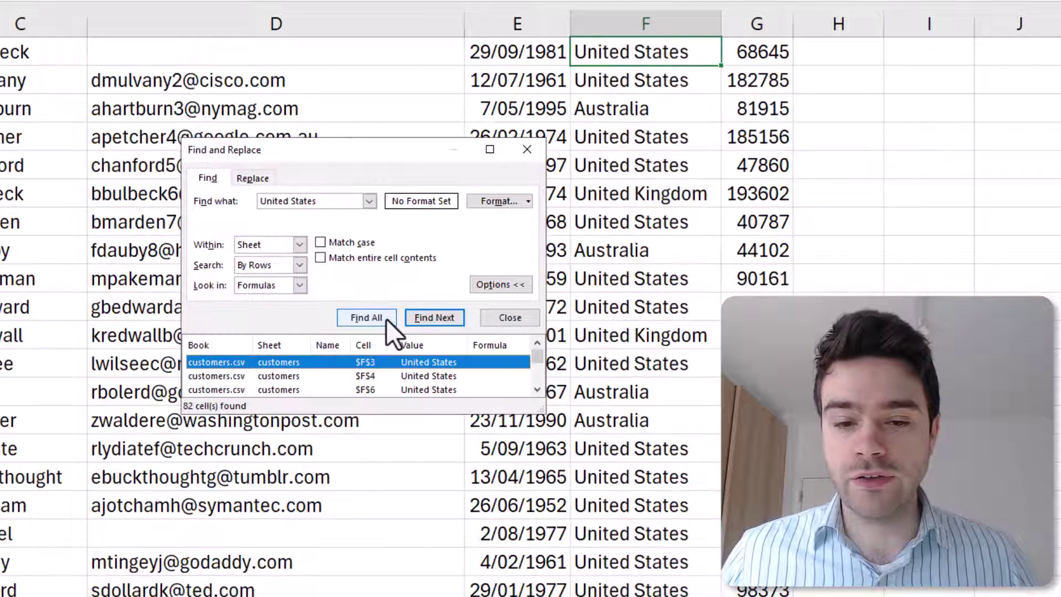
mouse_move(541, 359)
left_mouse_down()
mouse_move(545, 392)
mouse_move(544, 358)
left_mouse_up()
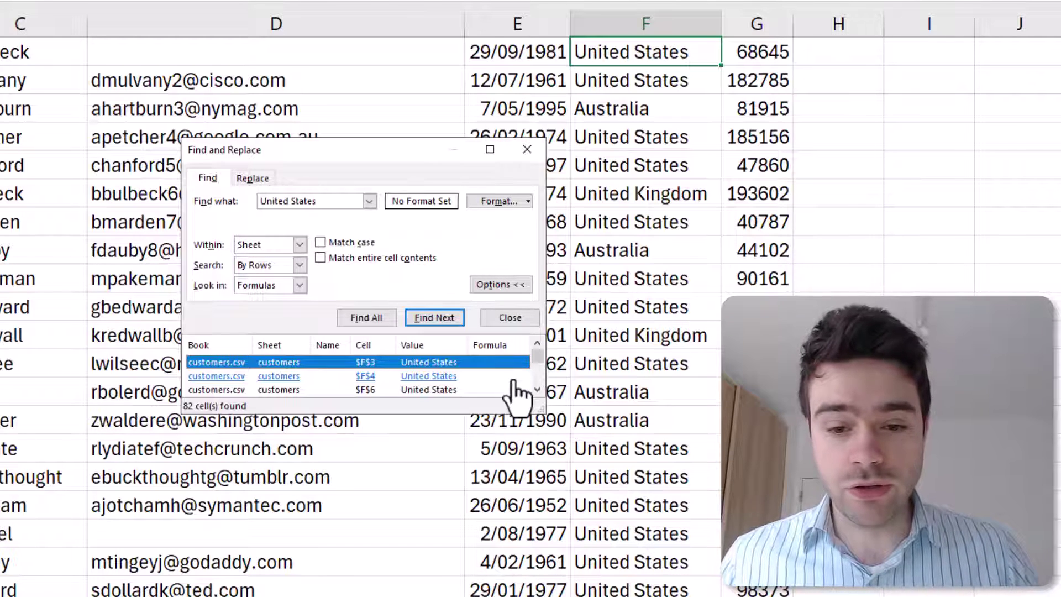
key("ctrl+a")
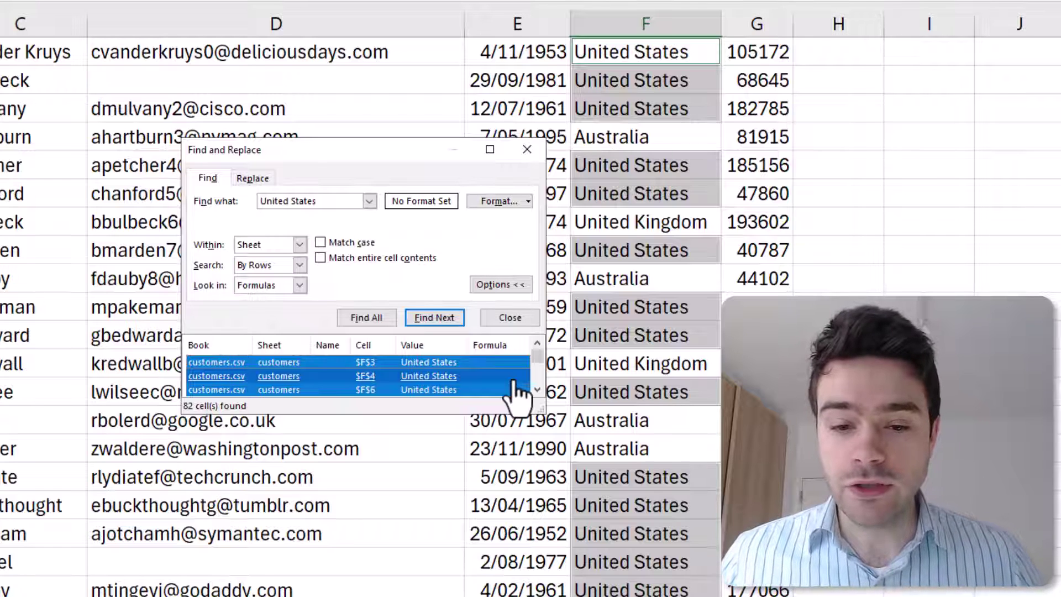
- Delete the entire rows of the selected United States country cells
left_click(524, 324)
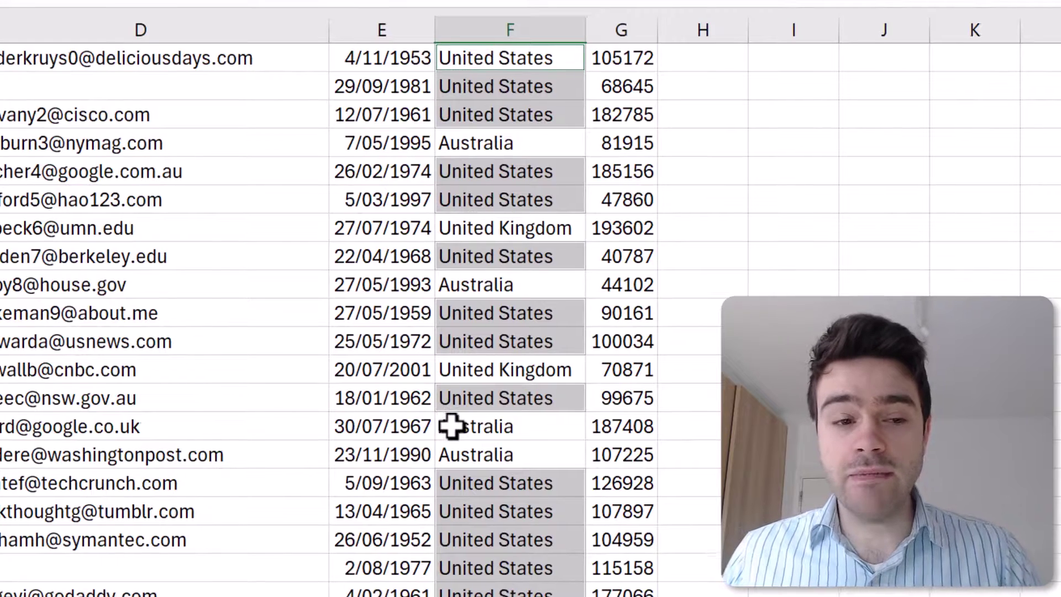
scroll(451, 426, "up", 1)
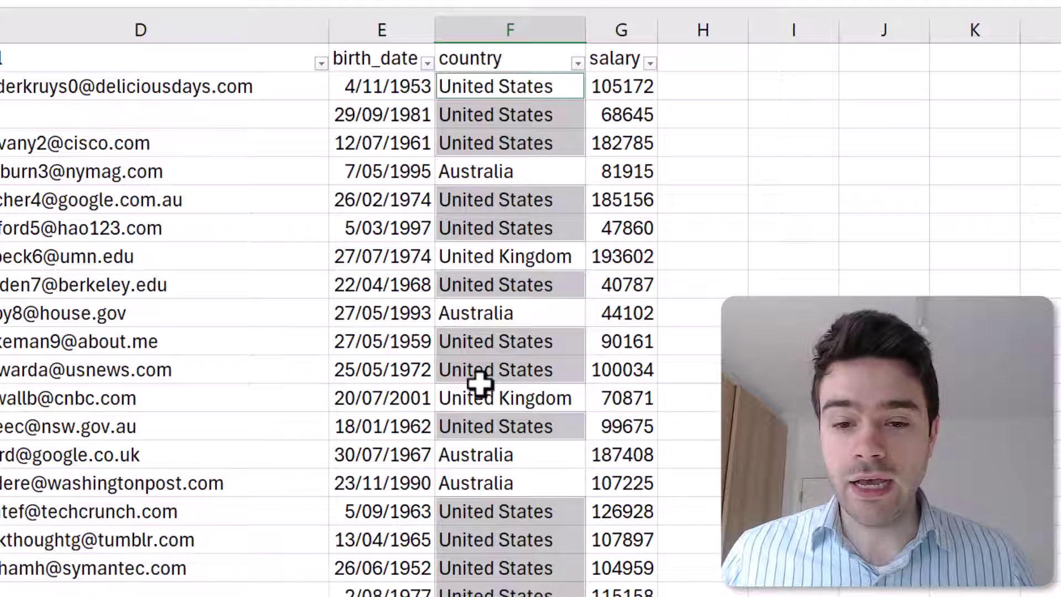
right_click(484, 228)
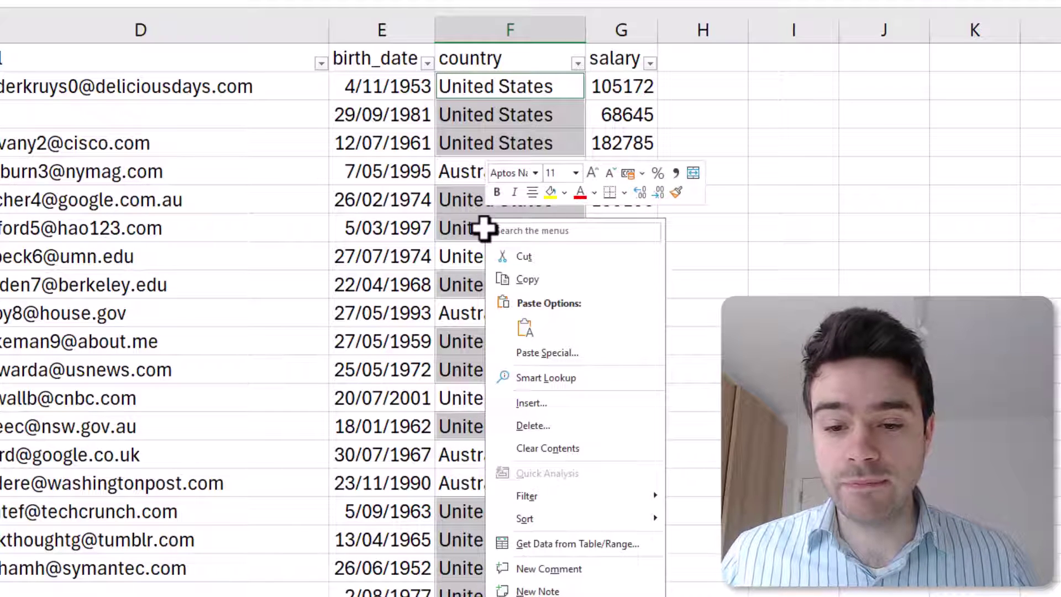
left_click(577, 430)
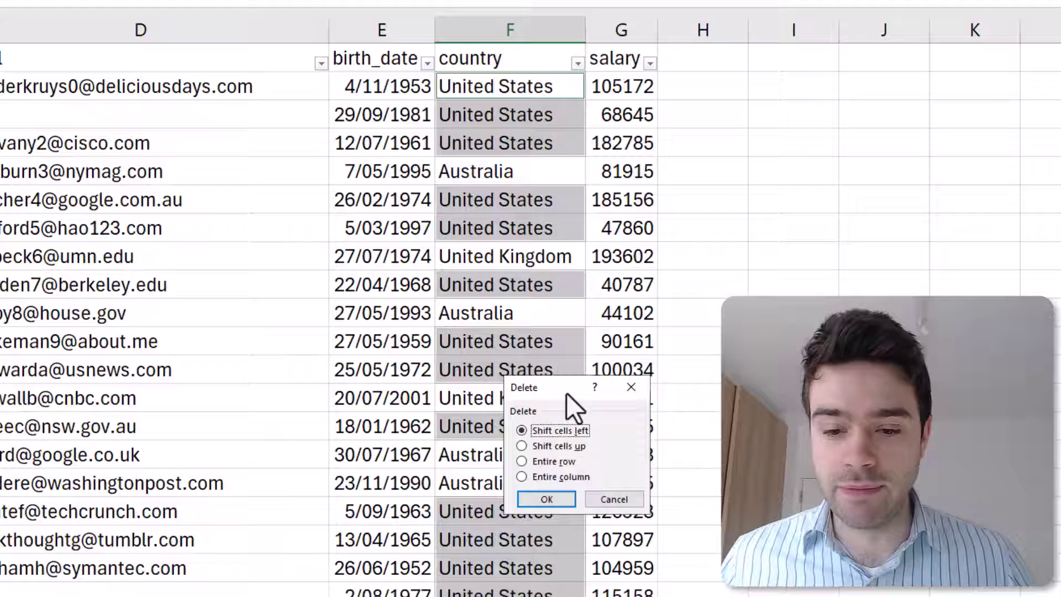
left_click(551, 462)
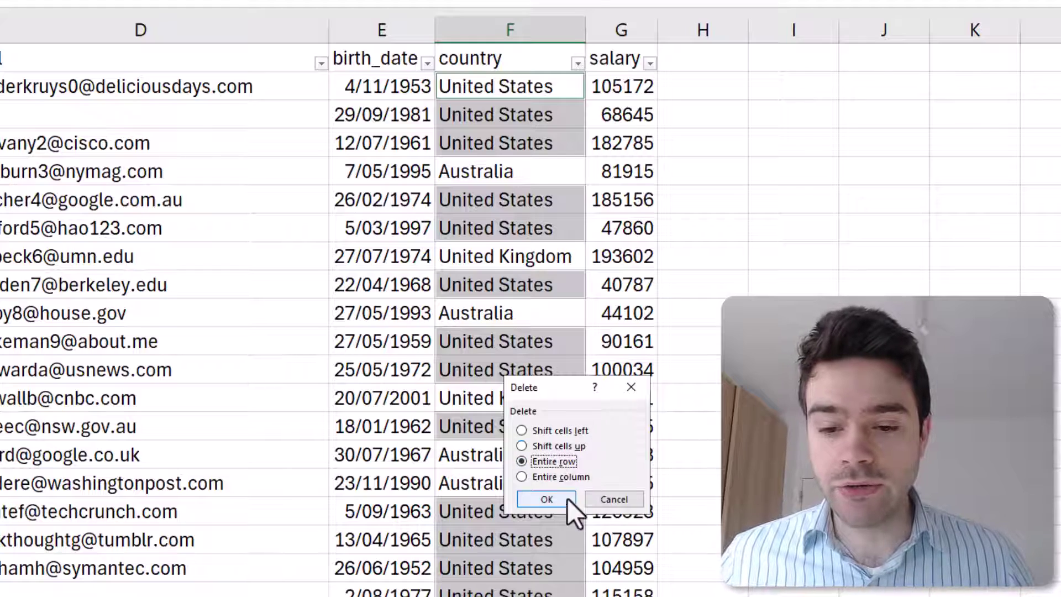
left_click(561, 499)
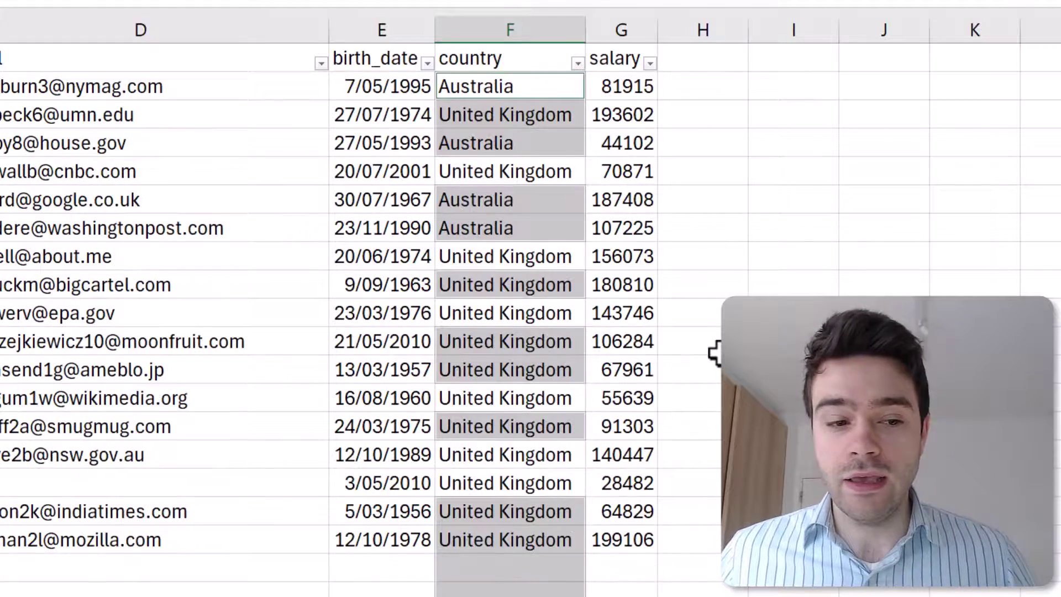
left_click(713, 346)
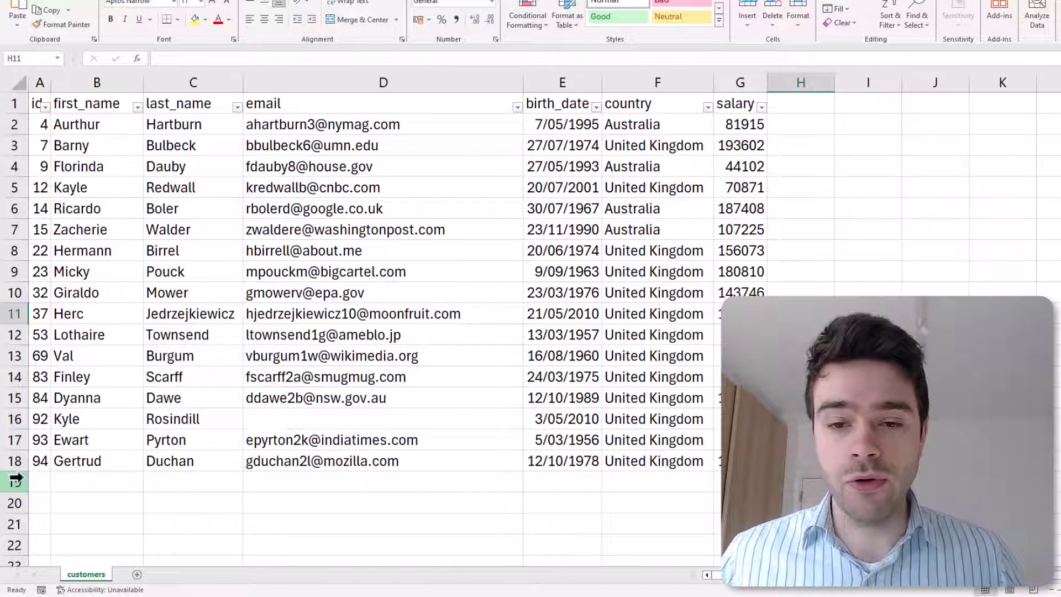
- Undo the row deletion to restore the United States customers and turn off filtering
key("ctrl+z")
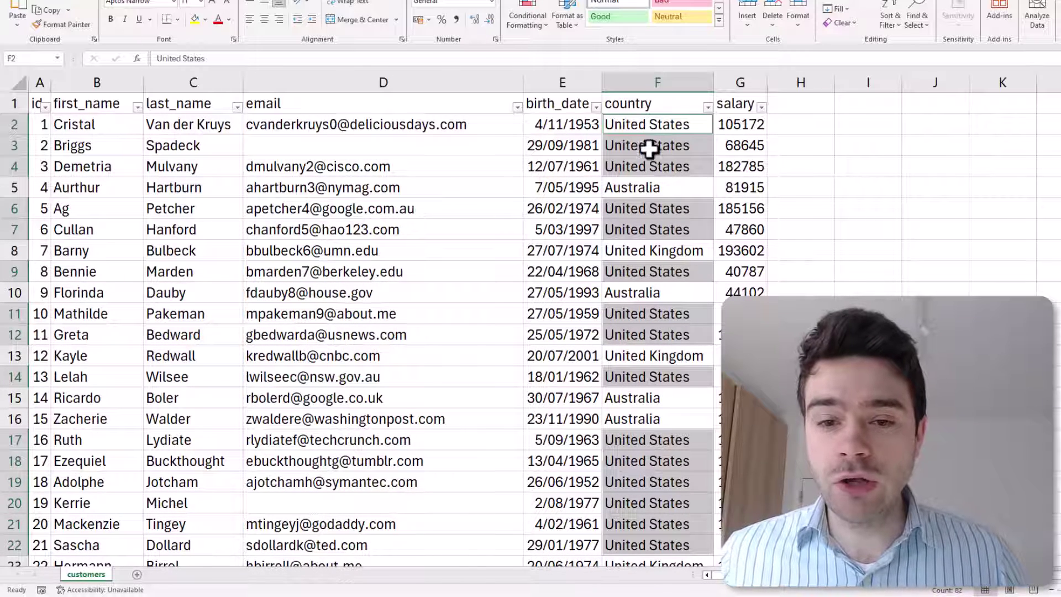
left_click(649, 105)
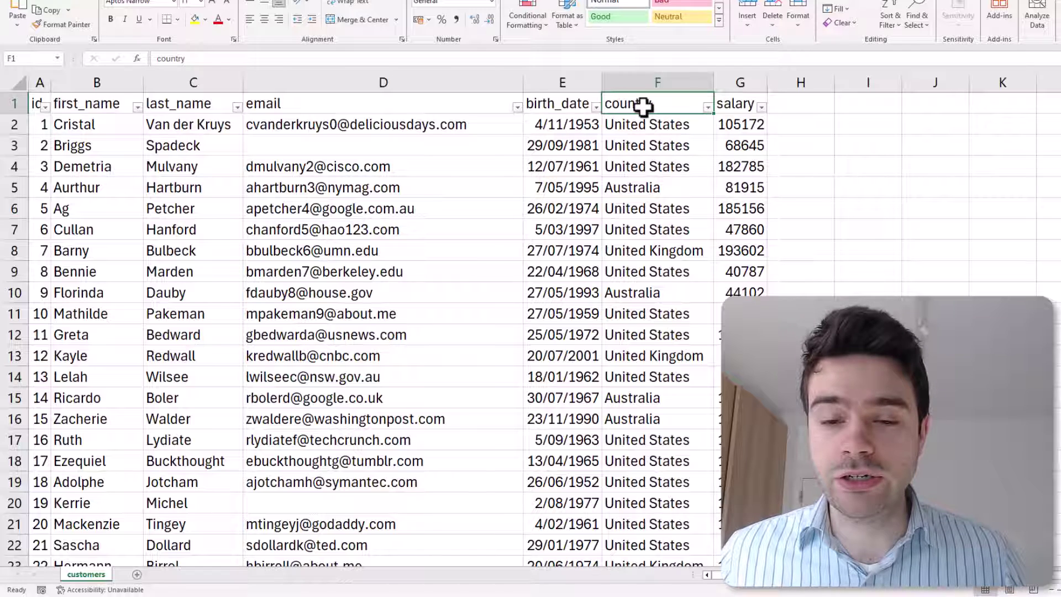
left_click(891, 24)
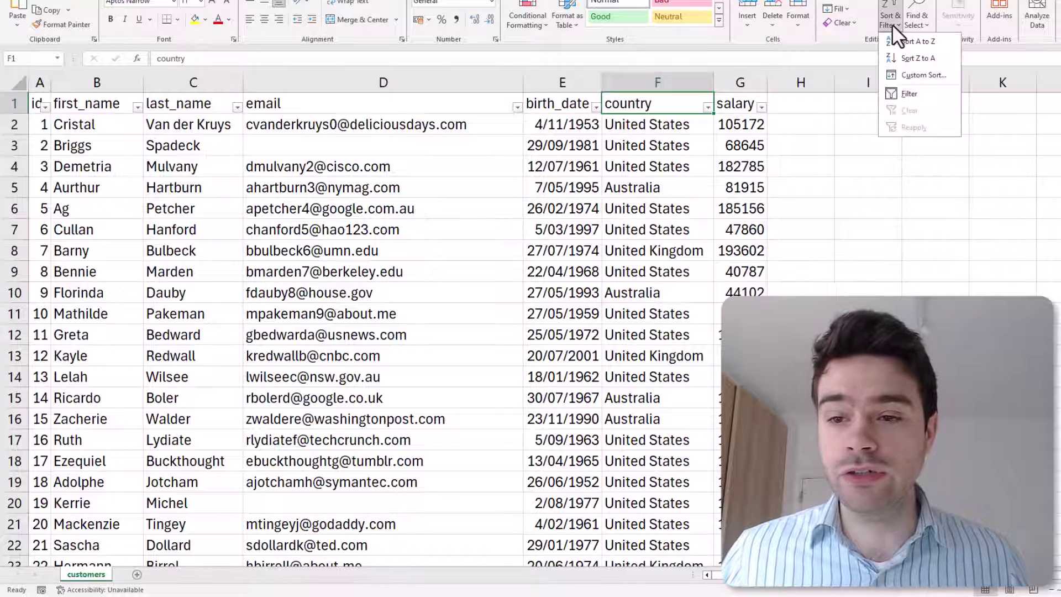
left_click(907, 95)
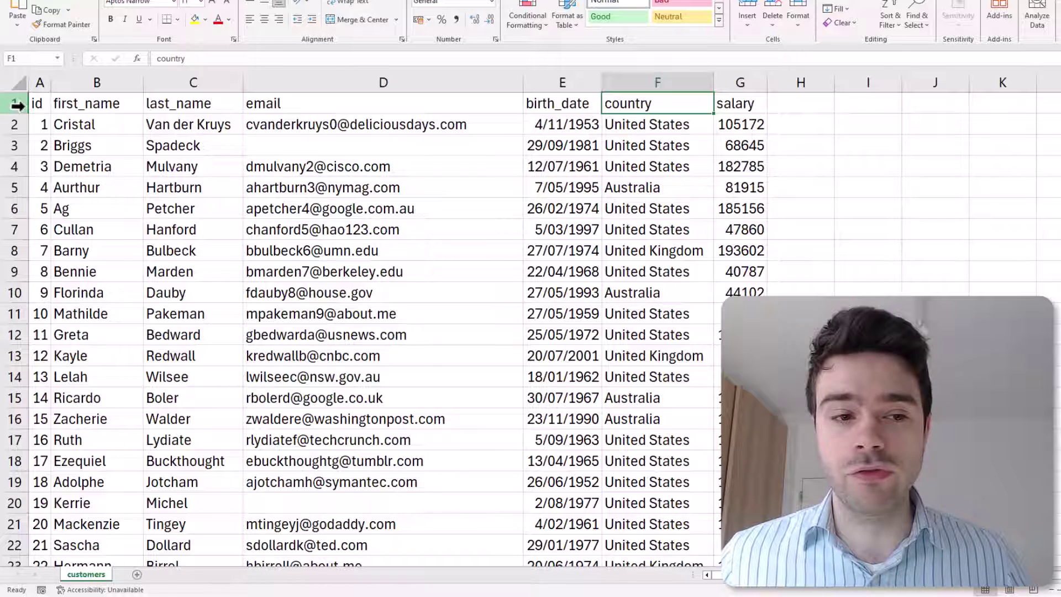
- Insert four blank rows above the table and copy header row A5:G5 into A1
left_click_drag(18, 105, 17, 162)
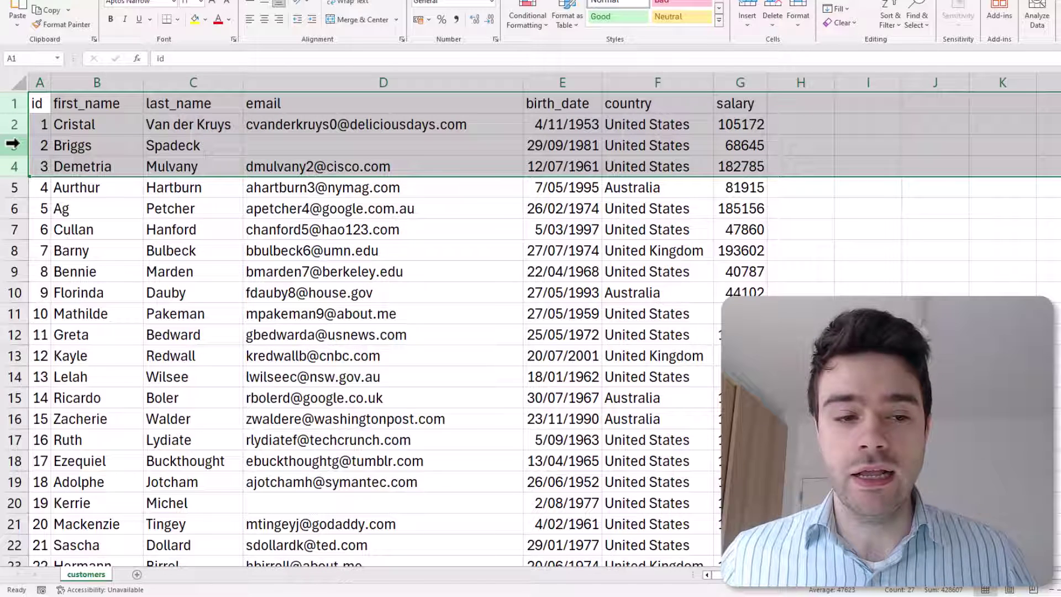
right_click(12, 144)
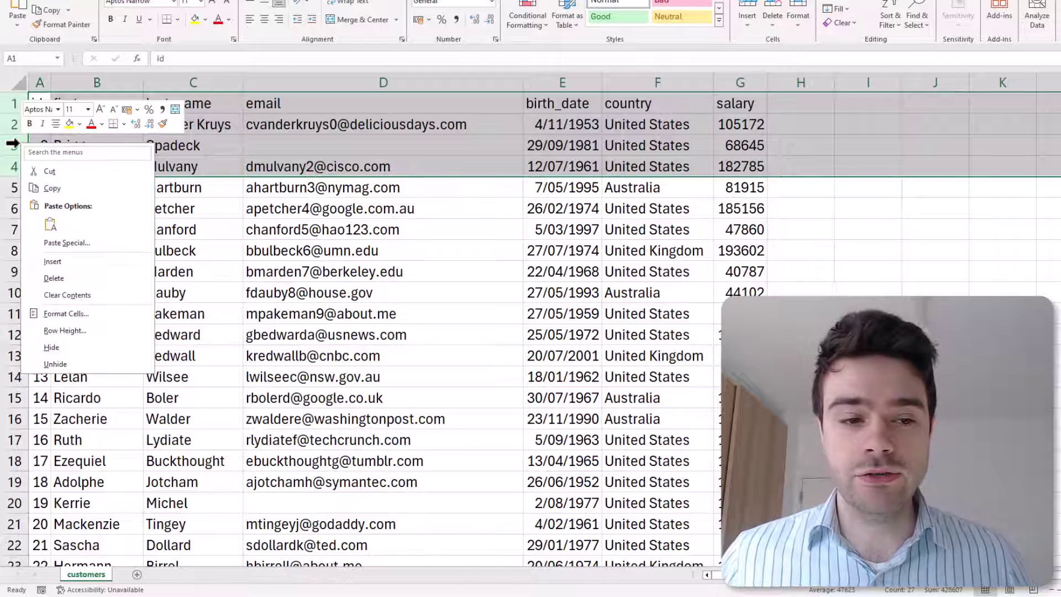
left_click(62, 259)
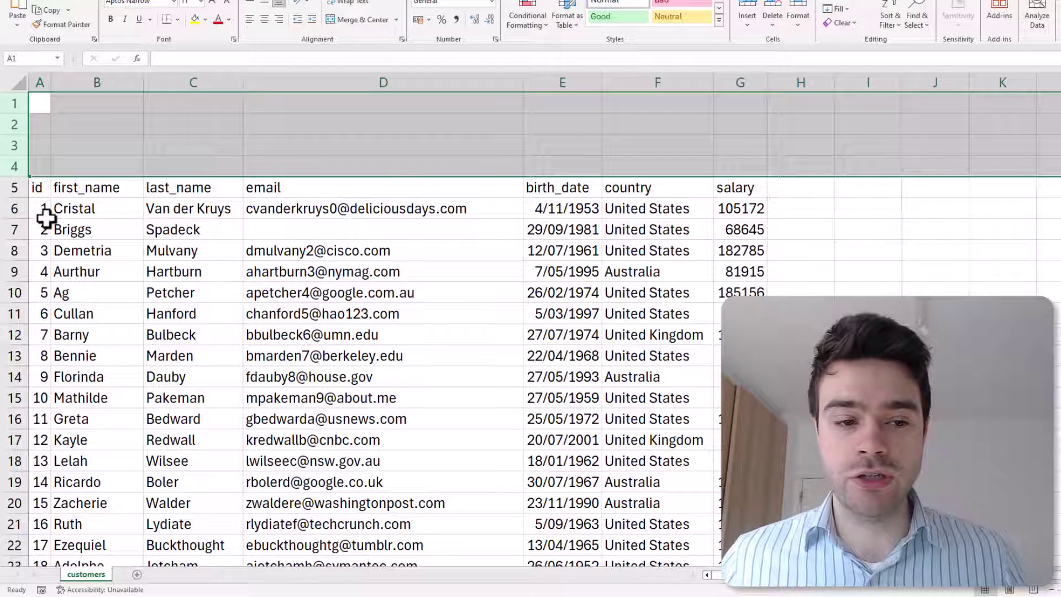
left_click(37, 188)
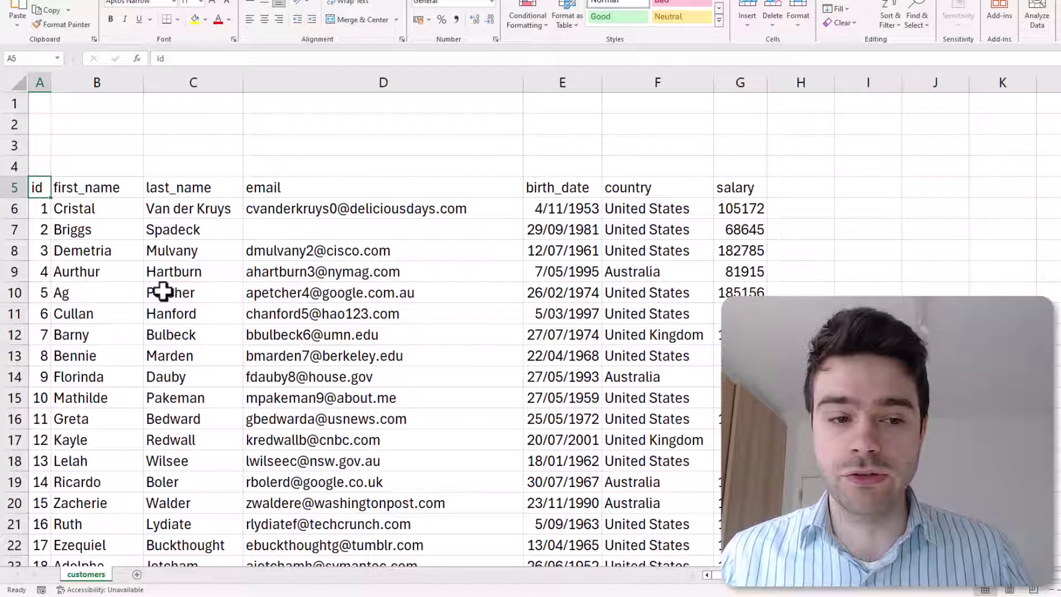
key("ctrl+shift+Right")
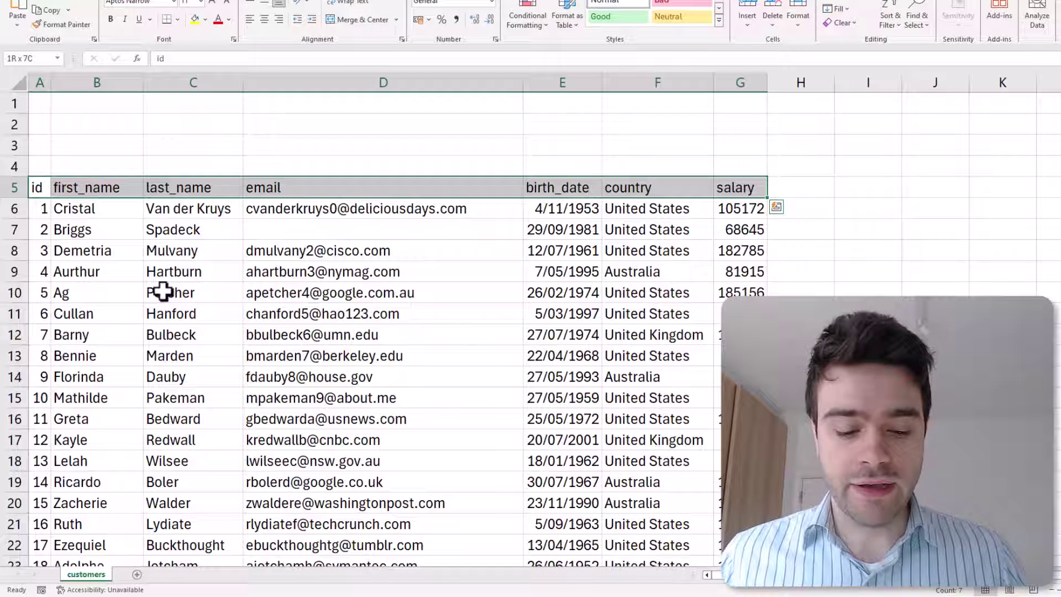
key("ctrl+c")
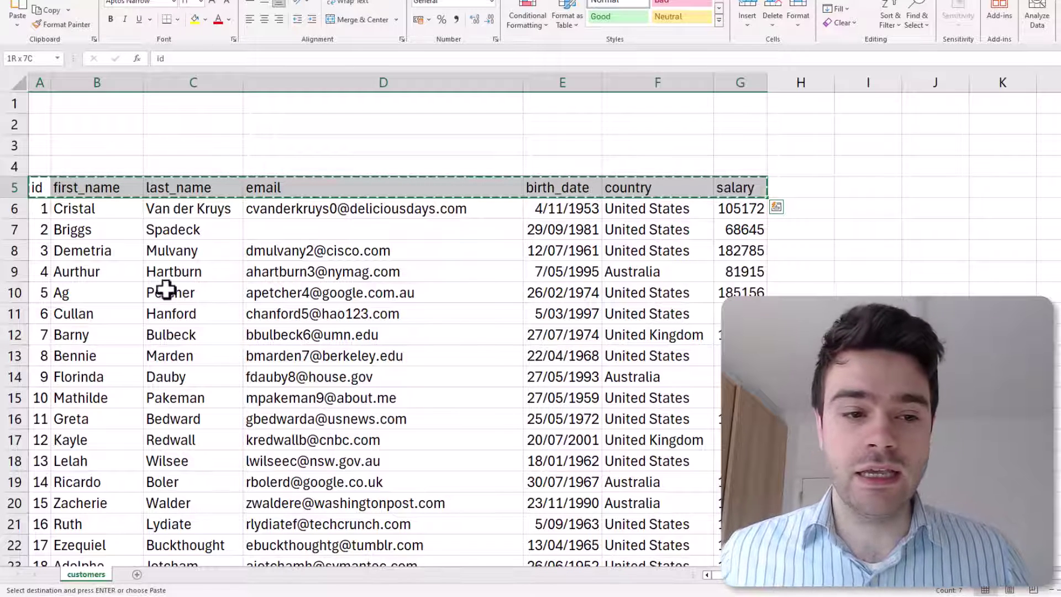
left_click(43, 106)
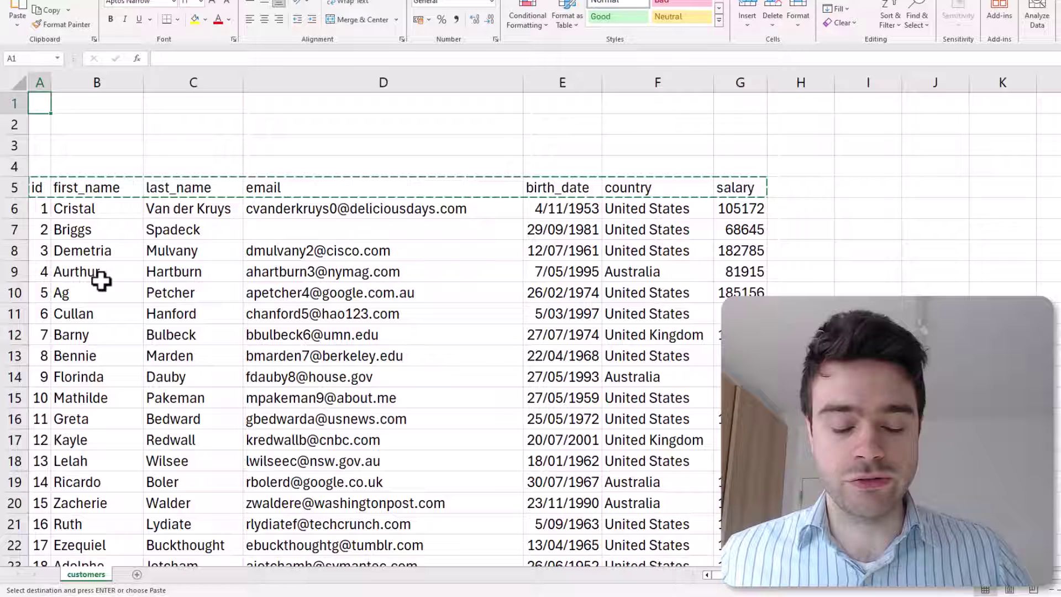
key("ctrl+v")
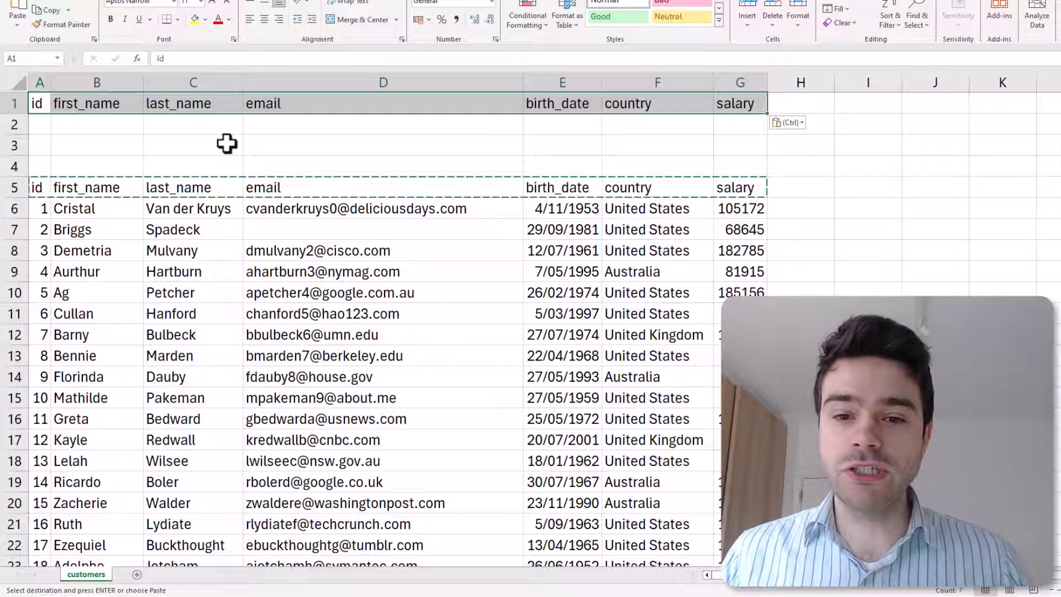
- Enter United States in F2 under the copied country header, then select the whole table
left_click(238, 124)
left_click(419, 119)
left_click(569, 111)
left_click(604, 123)
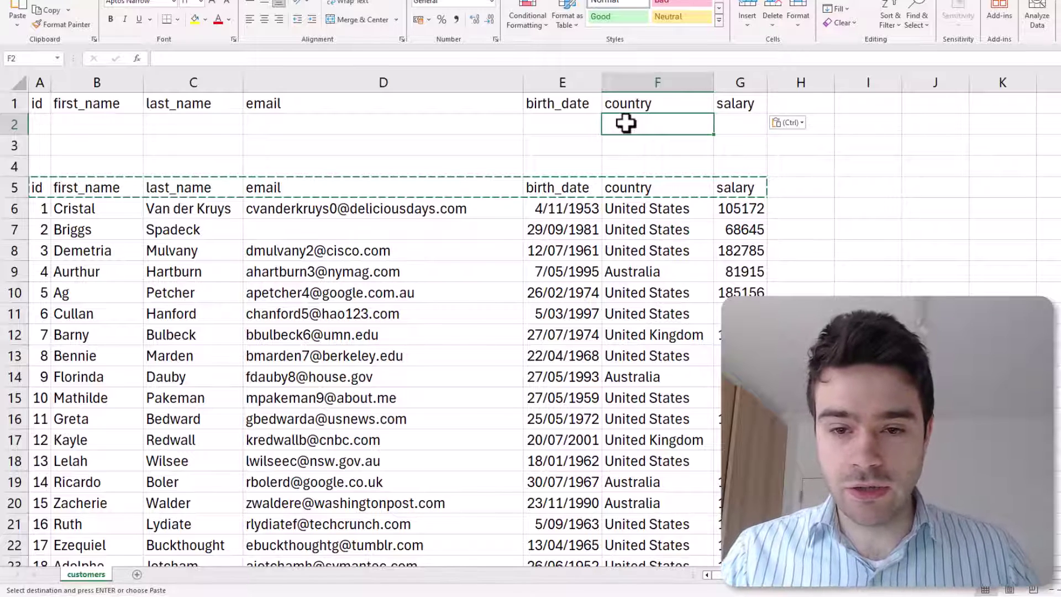
type("Uni")
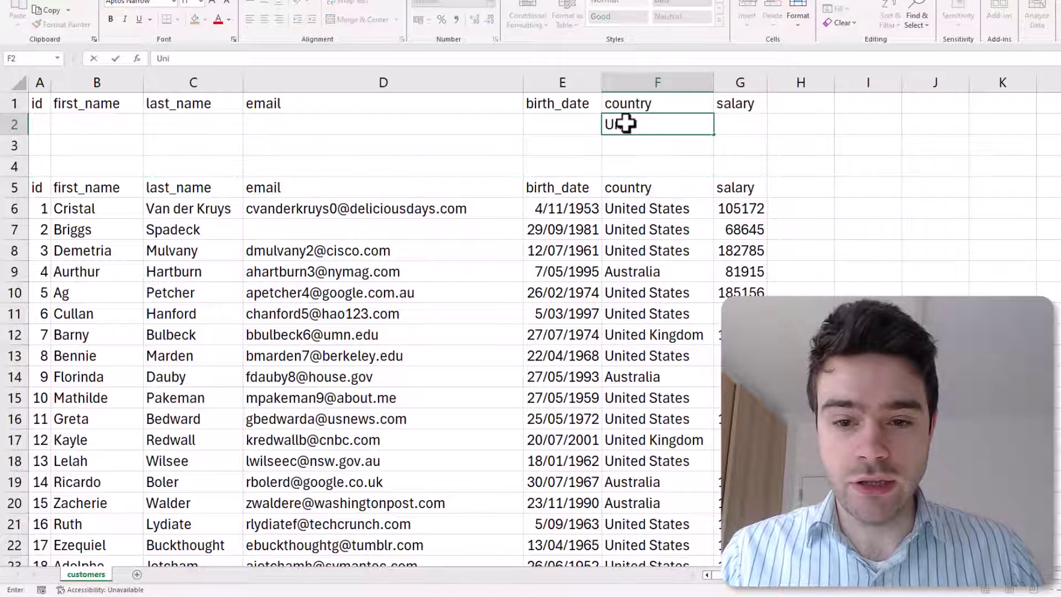
type("ted States")
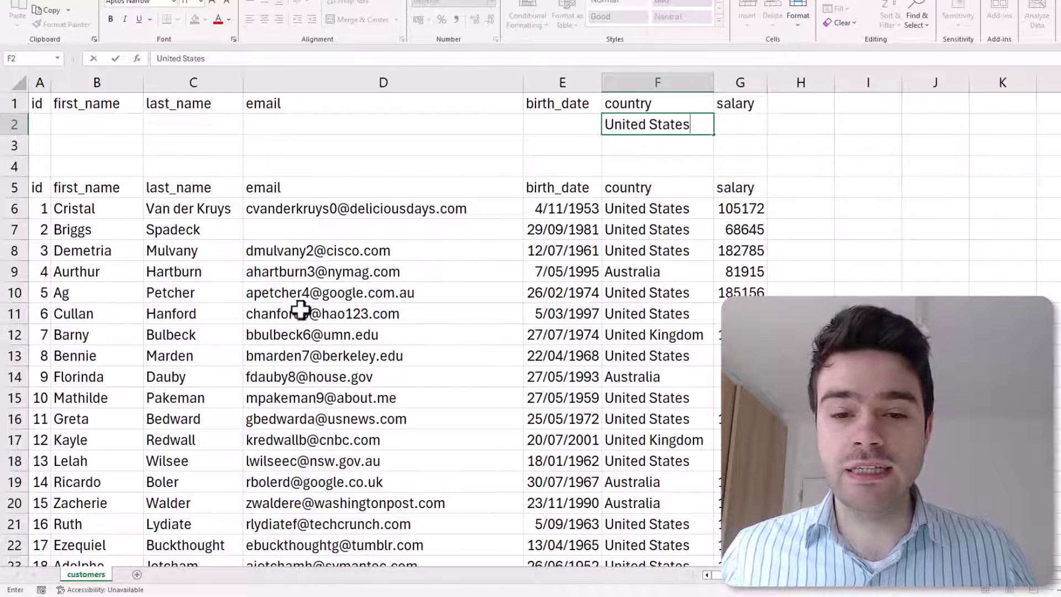
left_click(403, 291)
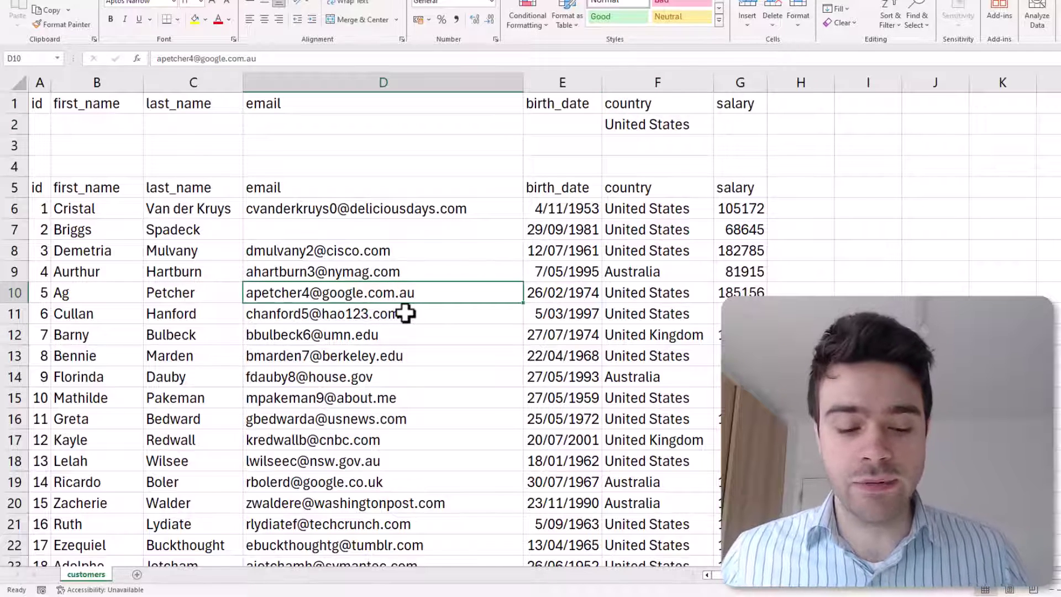
key("ctrl+a")
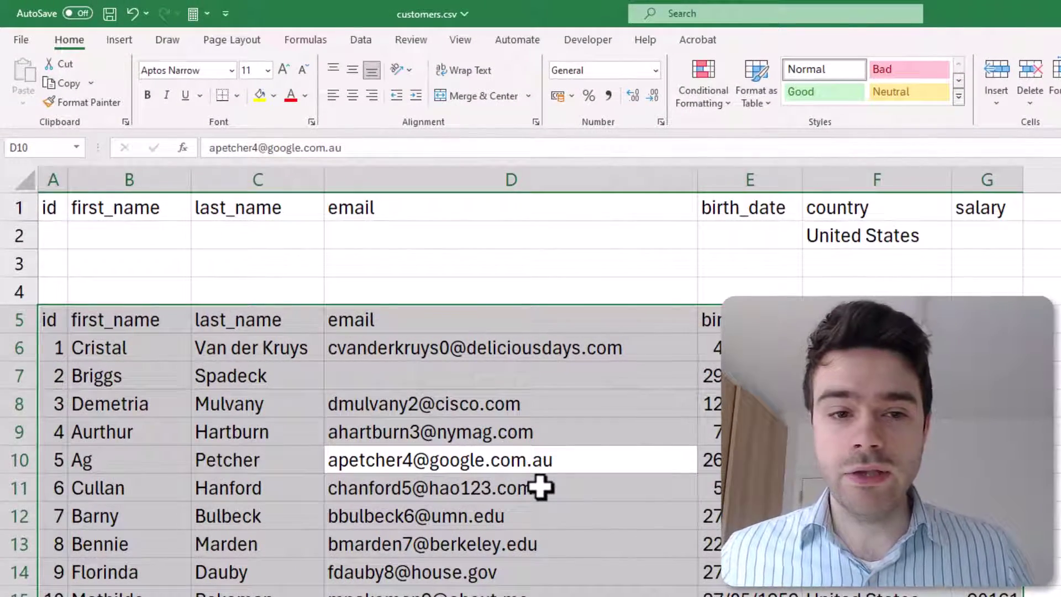
- Open Data > Advanced for list range A5:G104 and choose Copy to another location
left_click(376, 48)
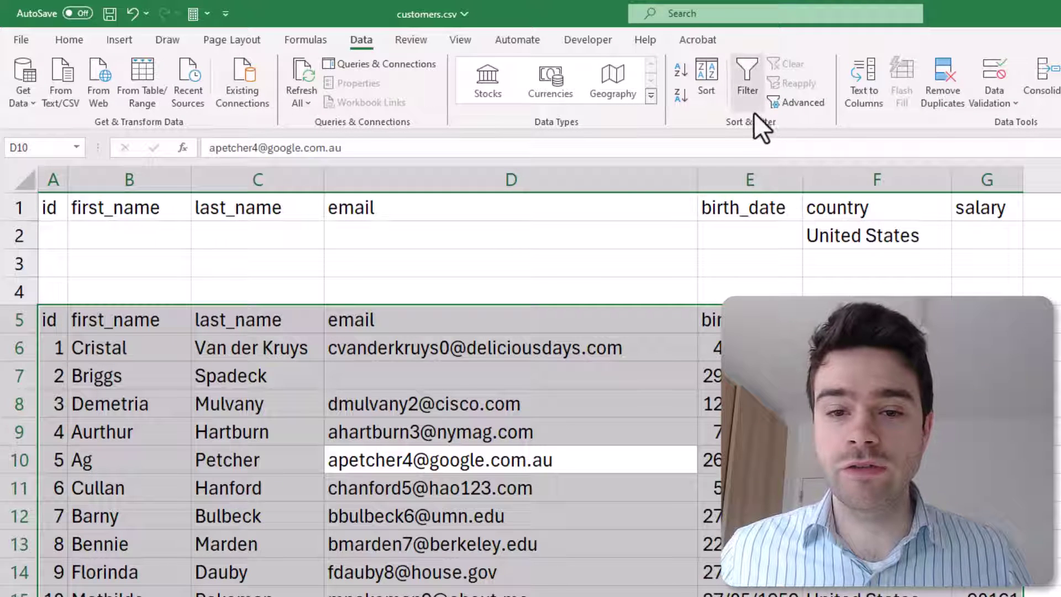
left_click(804, 108)
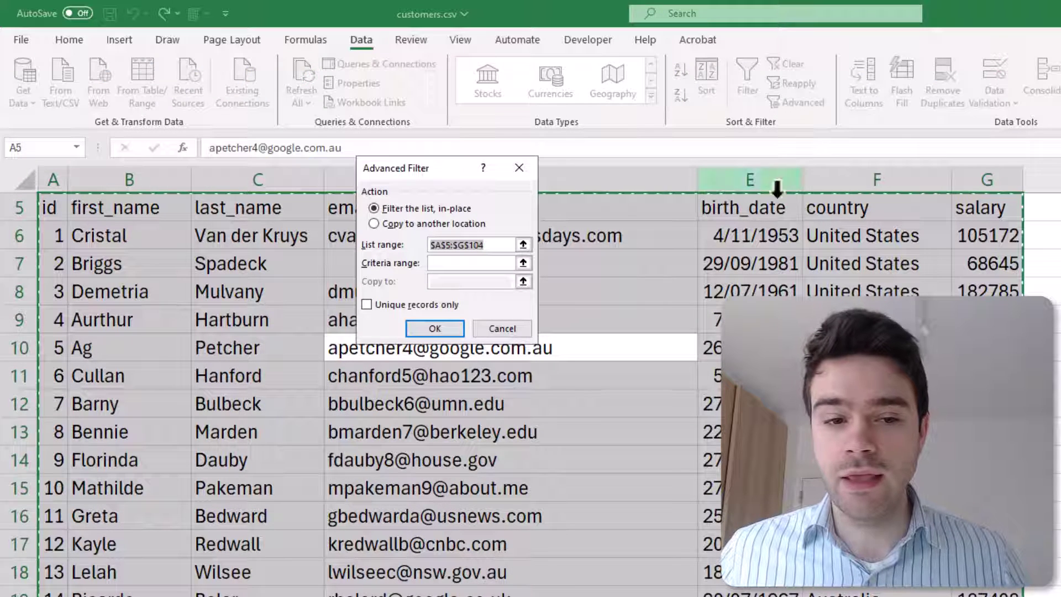
scroll(761, 282, "up", 2)
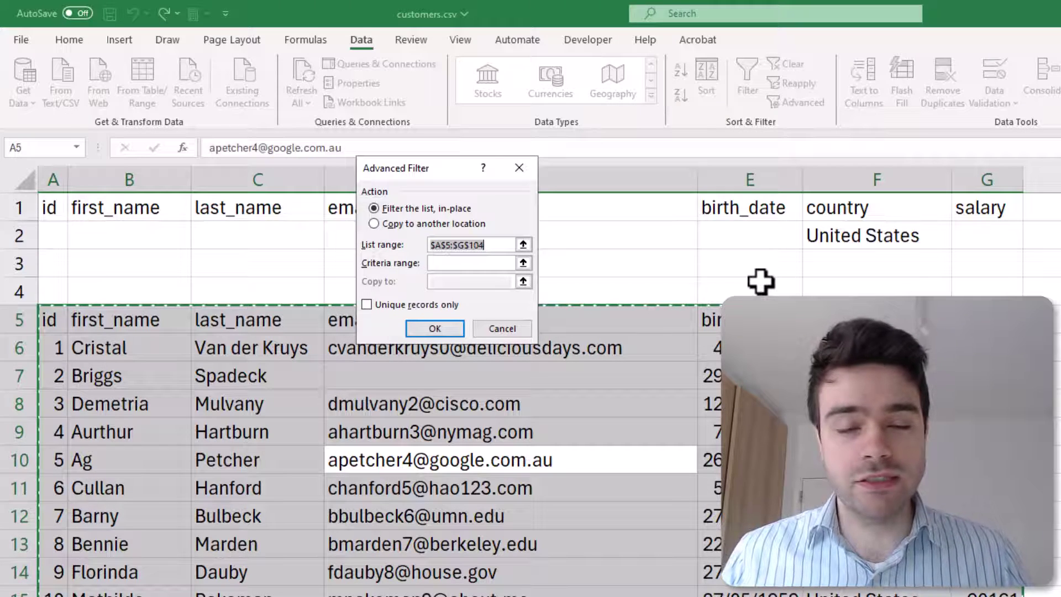
left_click(462, 222)
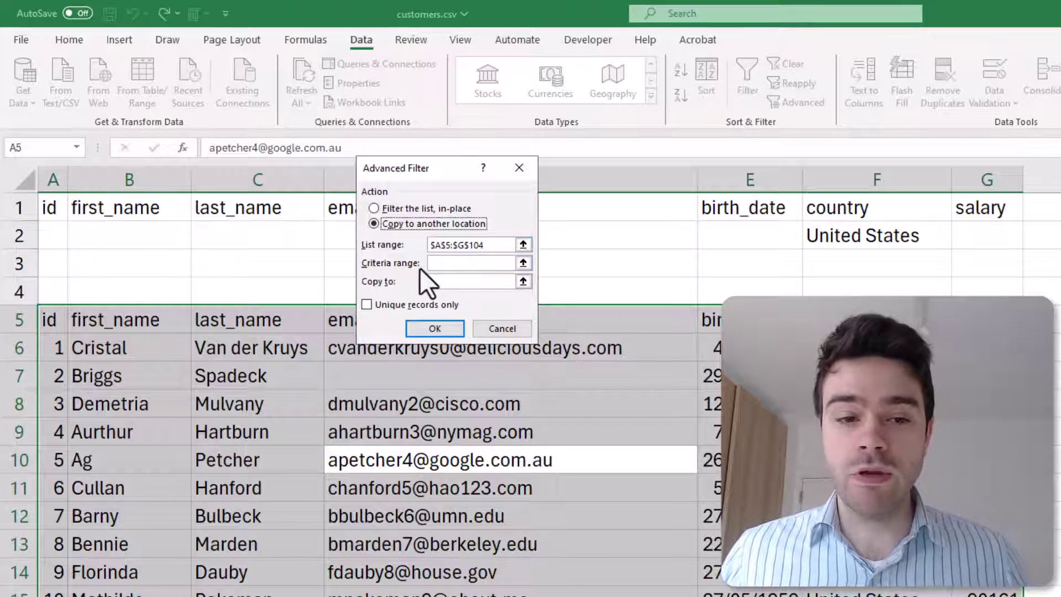
- Set criteria range $A$1:$G$2 and output cell $I$5, then run the advanced filter
left_click_drag(443, 169, 520, 290)
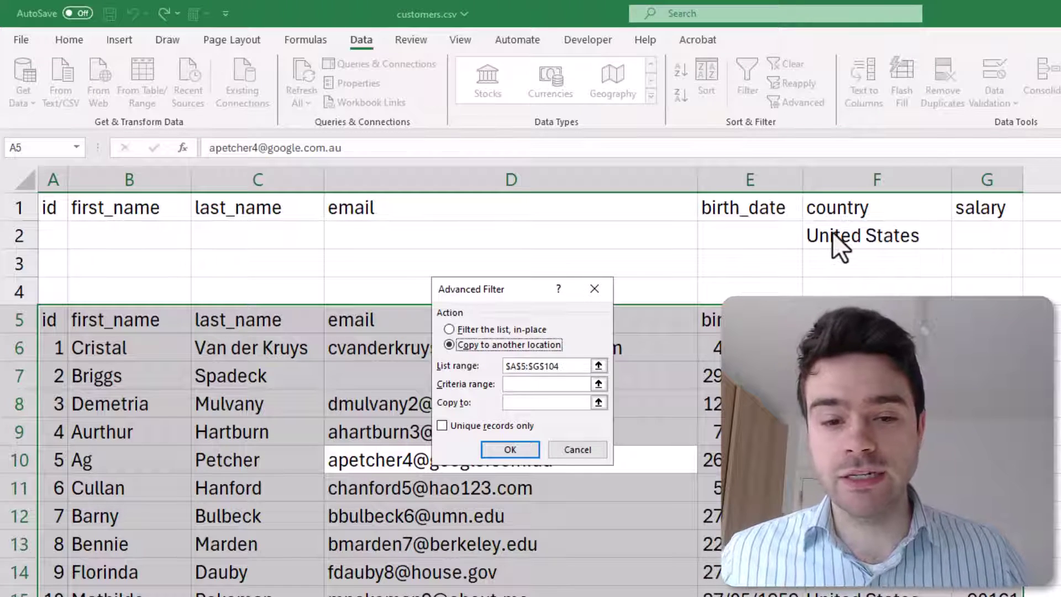
left_click(599, 384)
left_click_drag(63, 205, 964, 237)
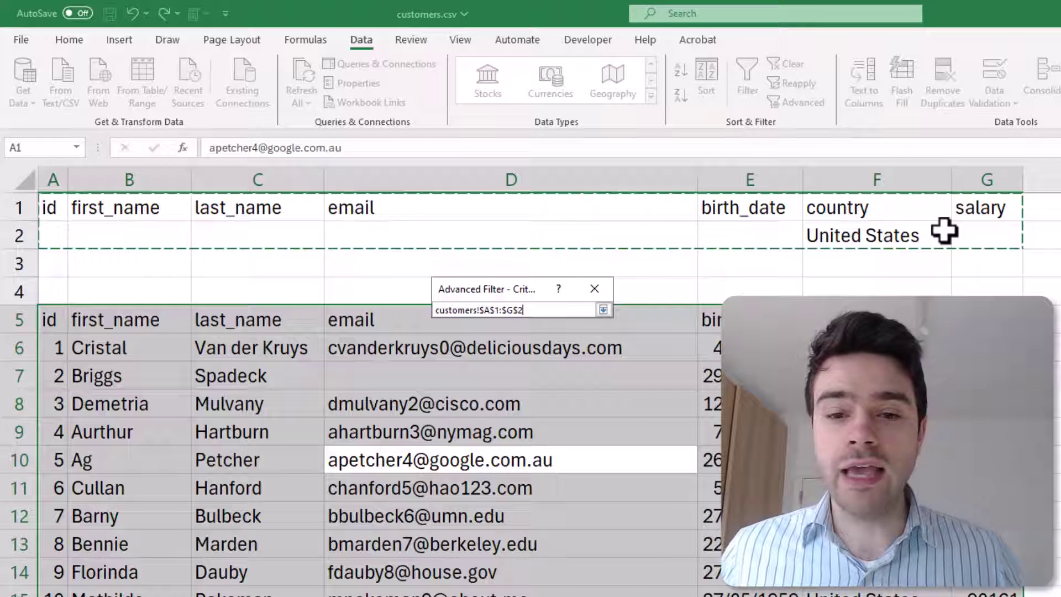
left_click(603, 310)
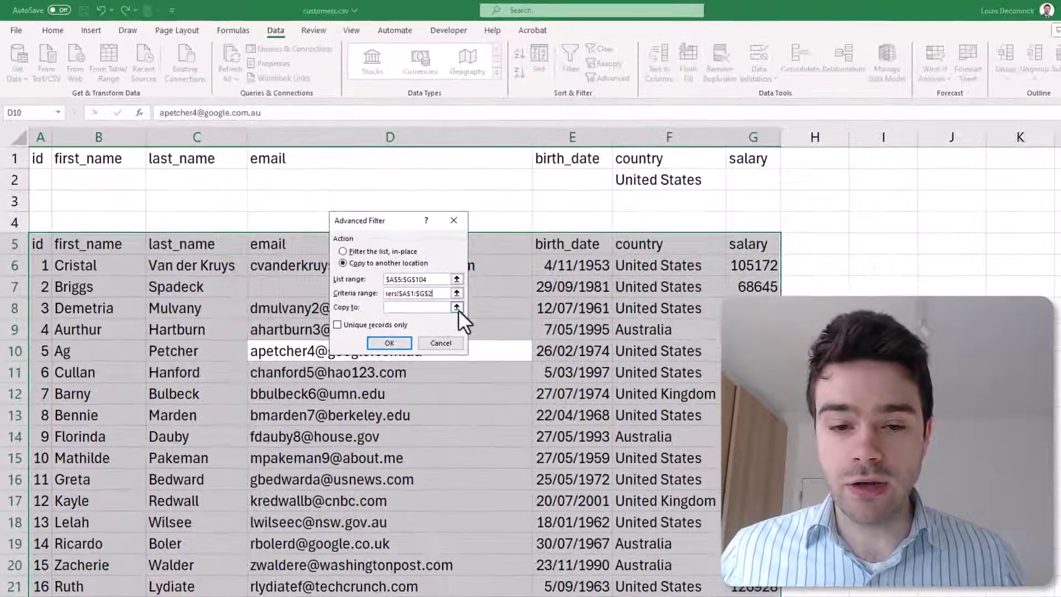
left_click(598, 402)
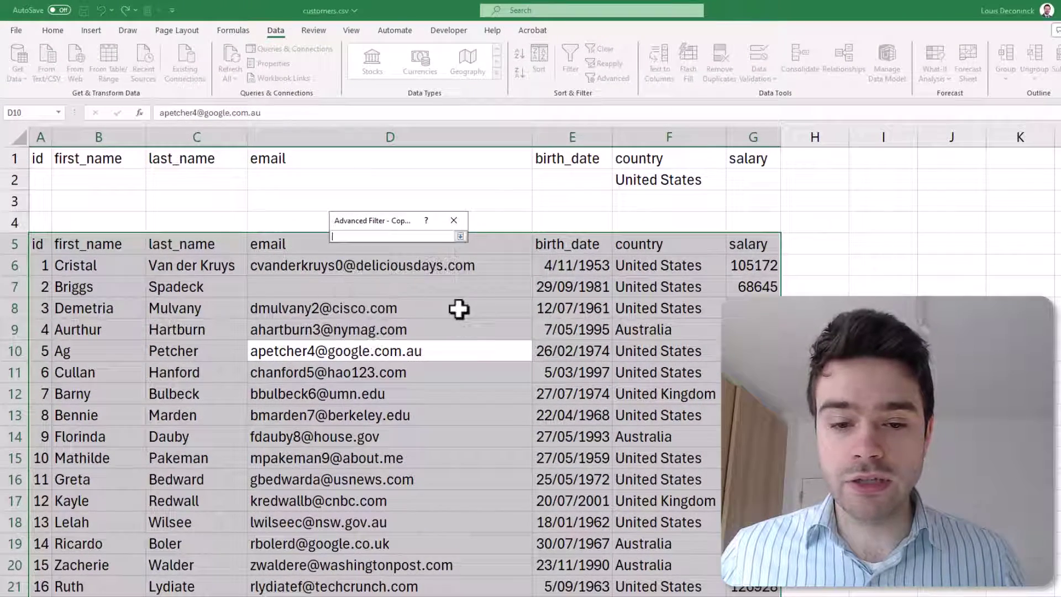
left_click(862, 244)
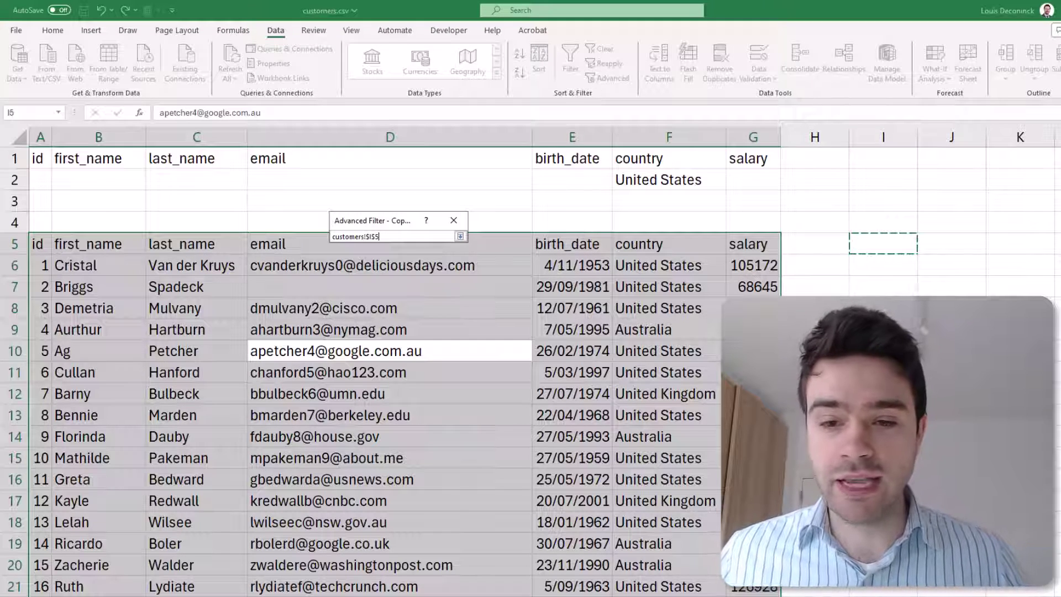
left_click(460, 237)
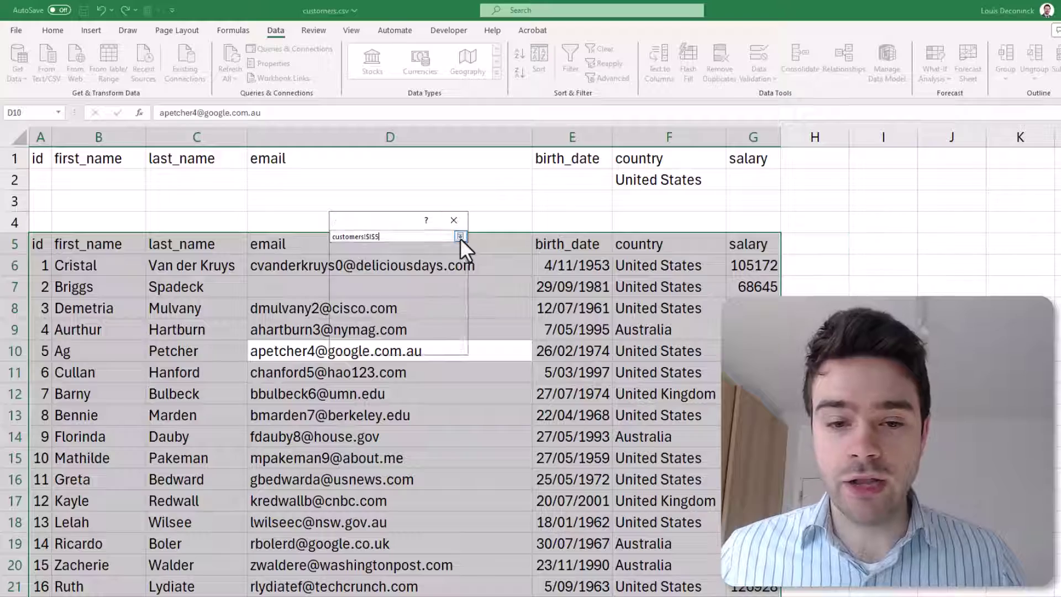
left_click(393, 340)
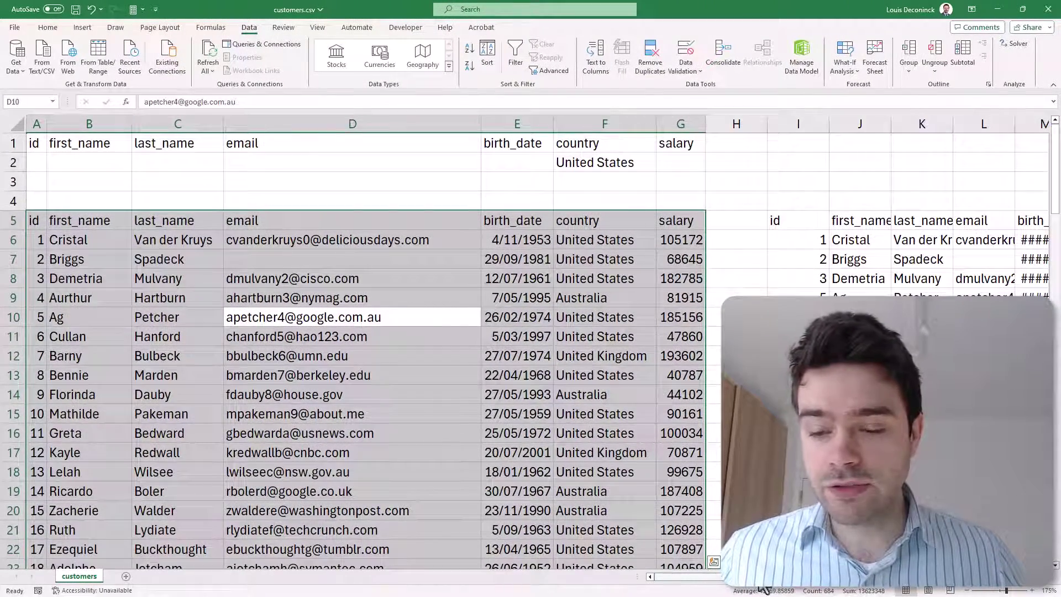
- AutoFit columns I–O so the copied US customers' full emails and birth dates display
scroll(764, 589, "right", 5)
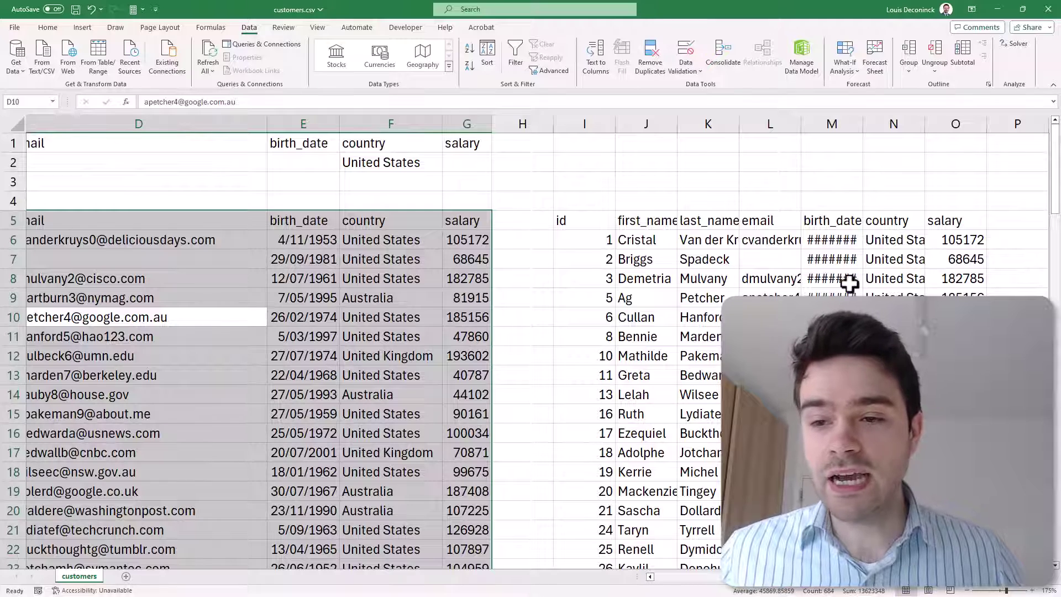
left_click_drag(946, 124, 591, 150)
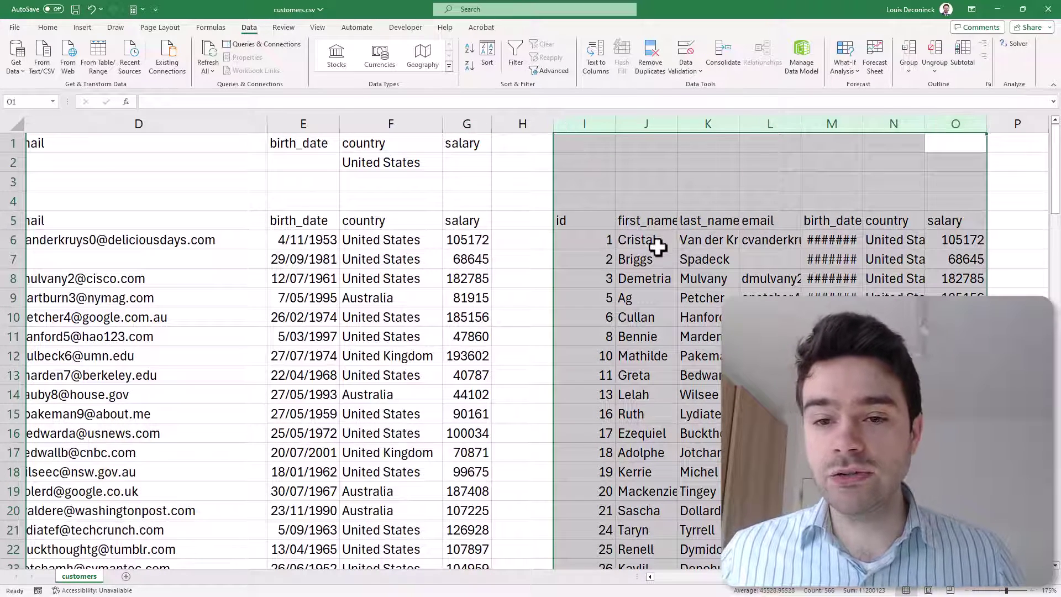
left_click(47, 27)
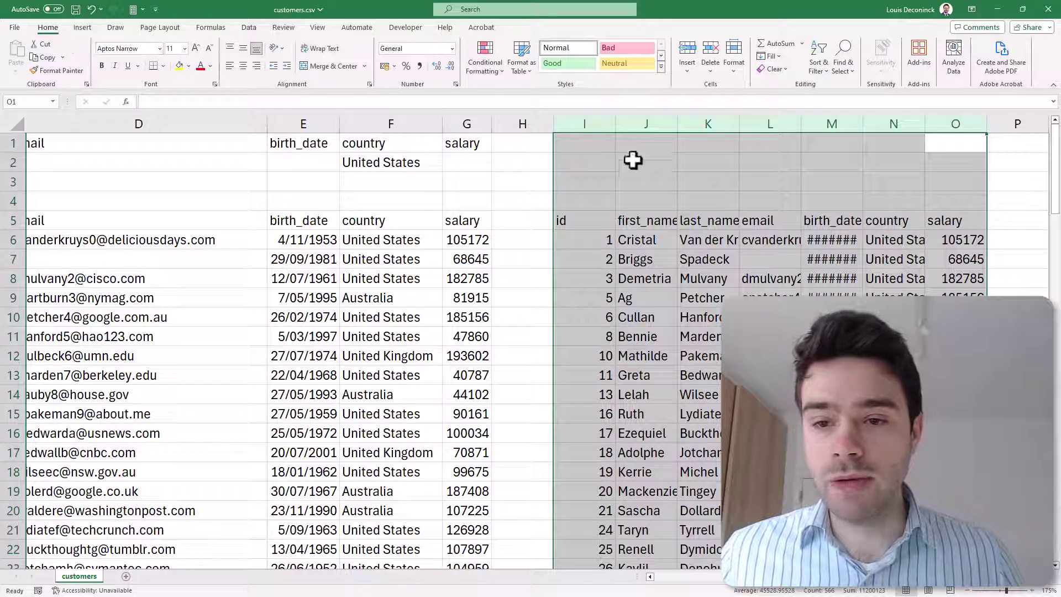
left_click(734, 61)
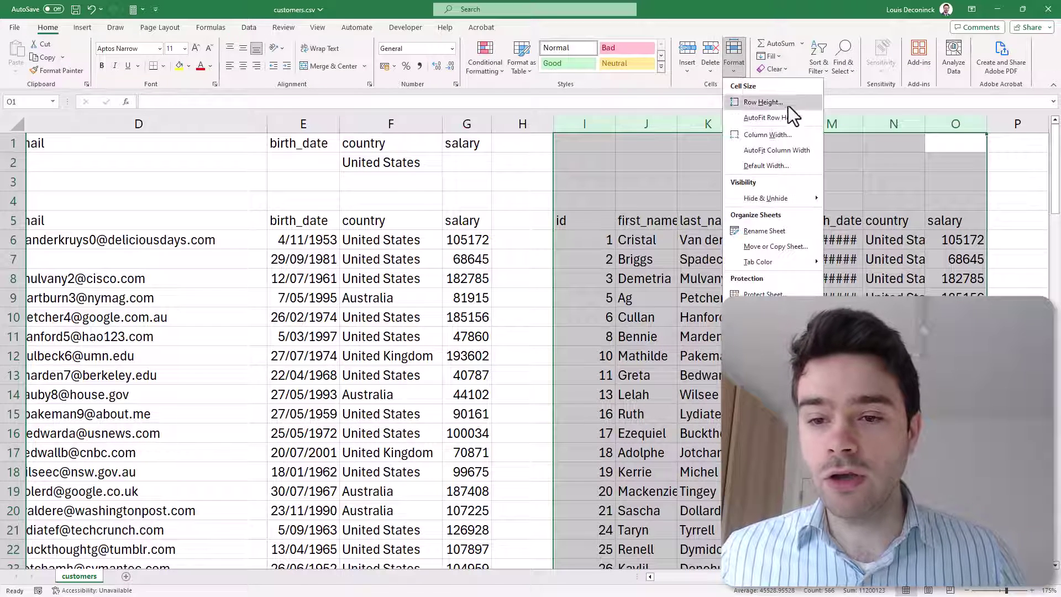
left_click(784, 150)
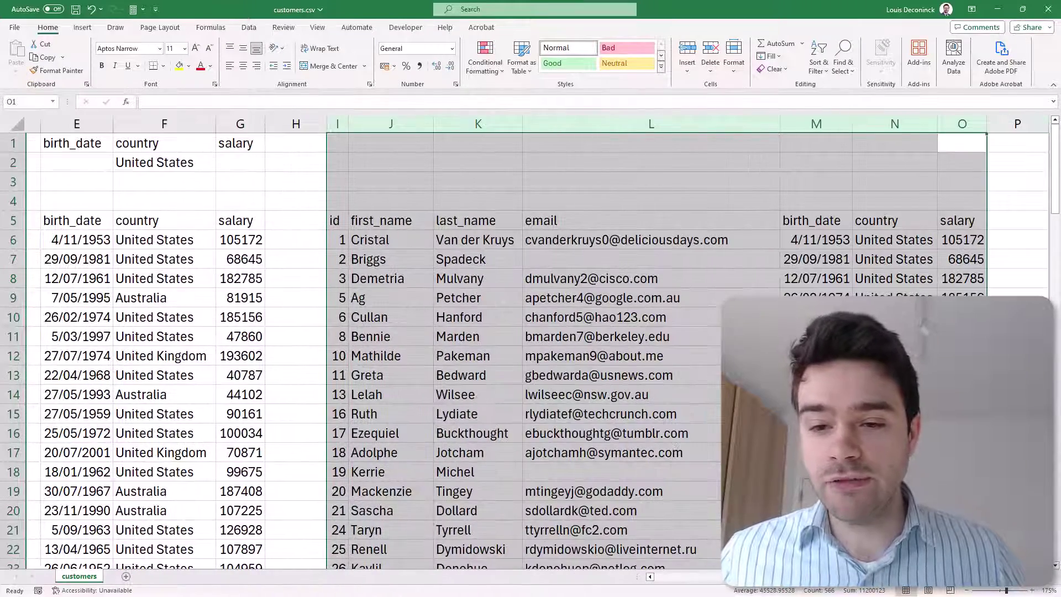
left_click(816, 355)
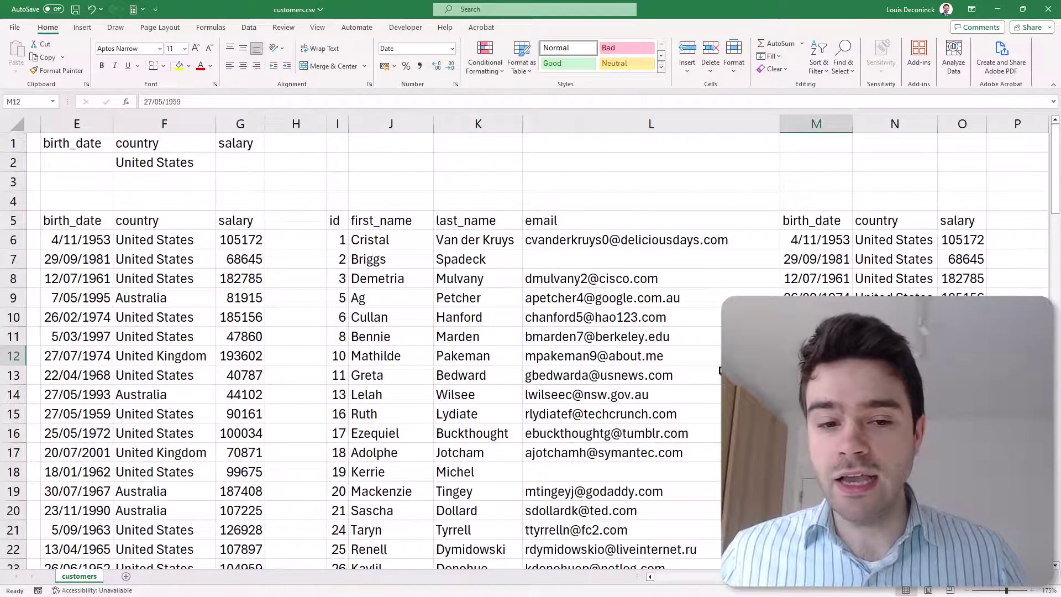
scroll(720, 370, "down", 4)
scroll(900, 236, "down", 4)
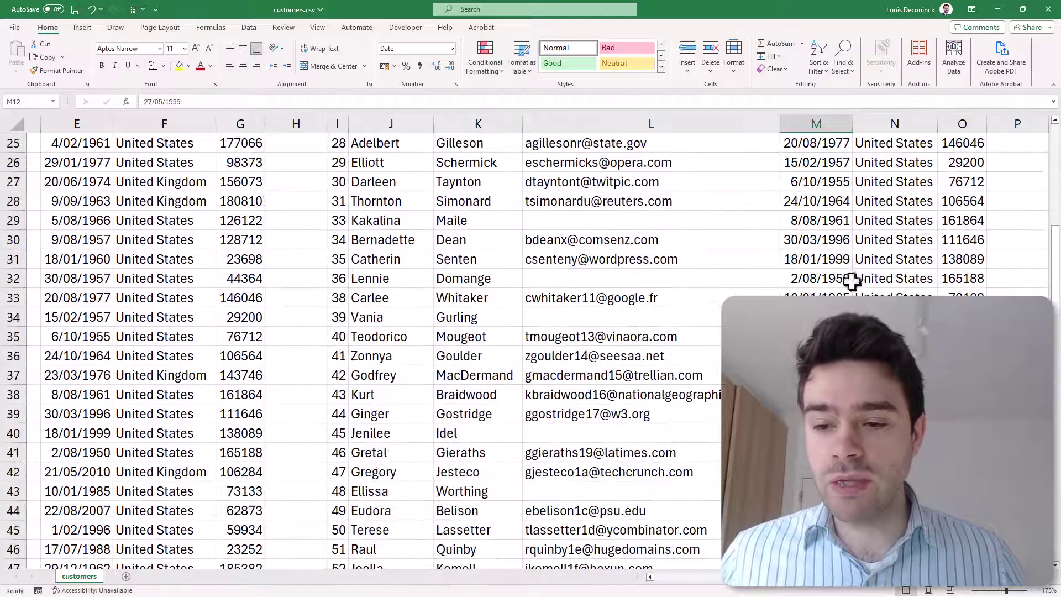
scroll(851, 281, "down", 8)
scroll(851, 281, "up", 7)
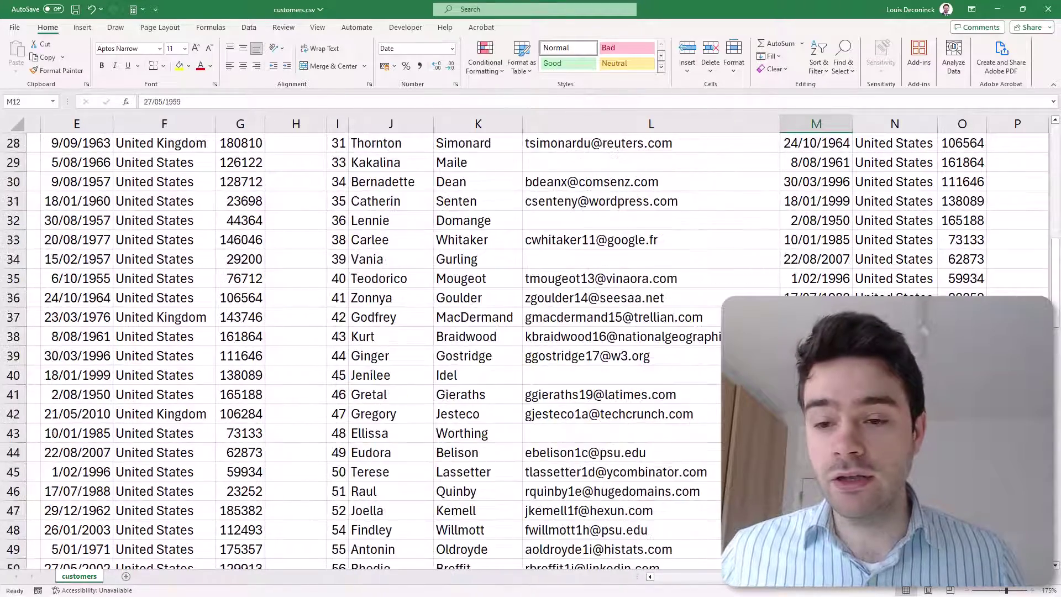
scroll(531, 342, "up", 9)
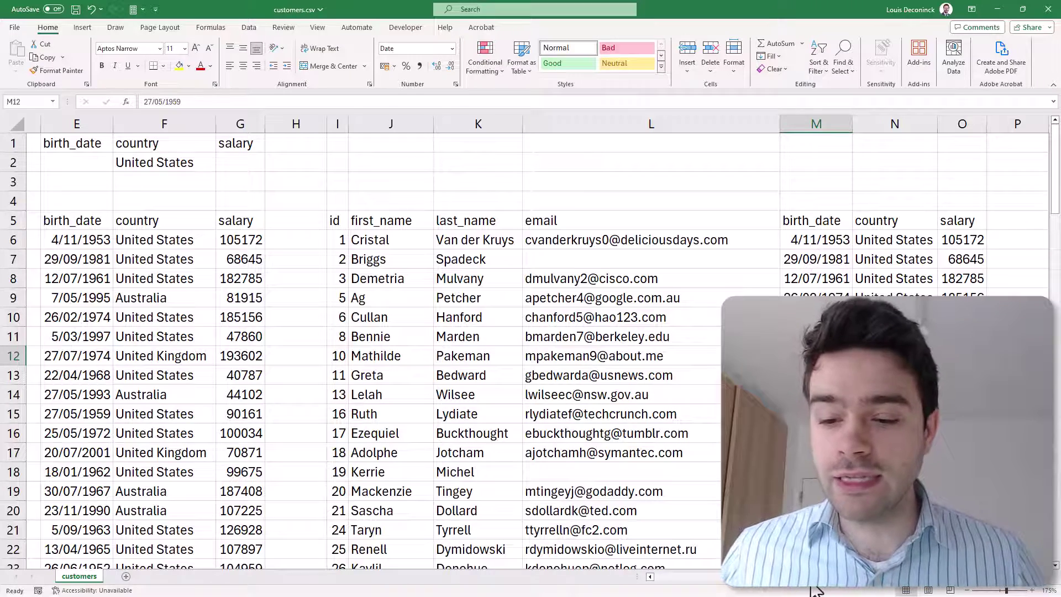
scroll(774, 586, "left", 4)
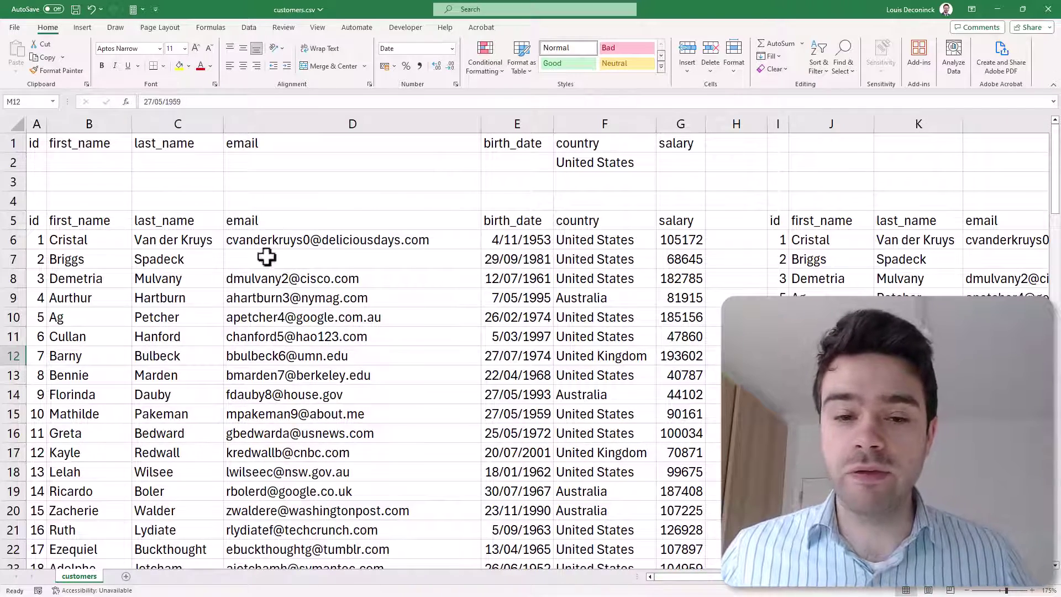